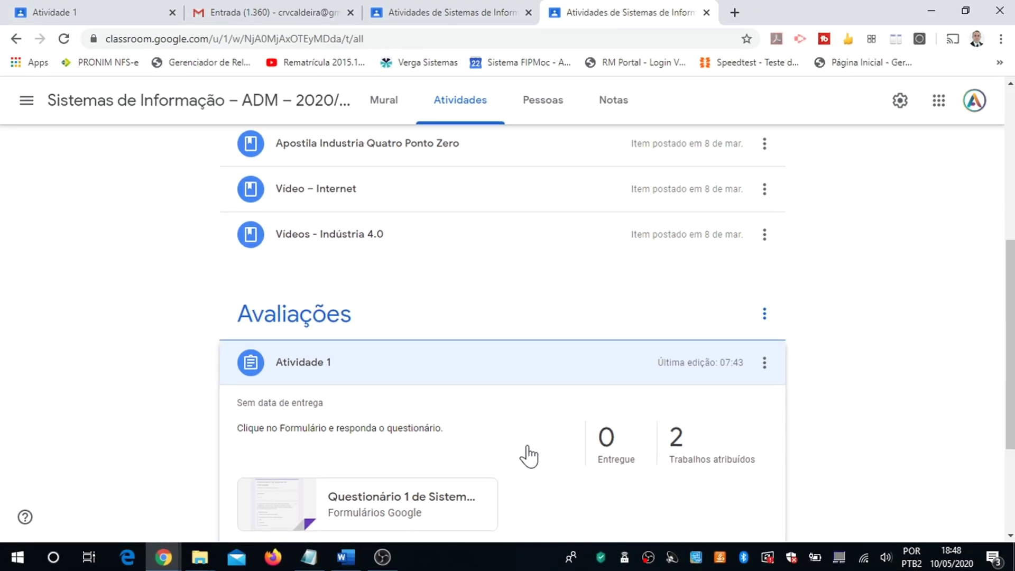
Step: From the student's class view, expand Atividade 1 and open its Questionário 1 de Sistemas de Informação form
click(459, 20)
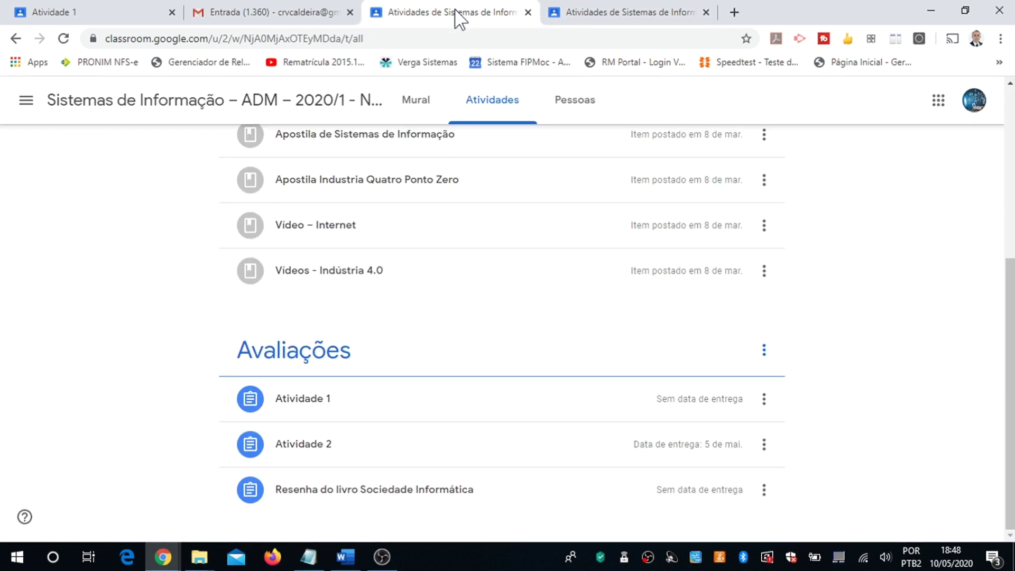
click(313, 406)
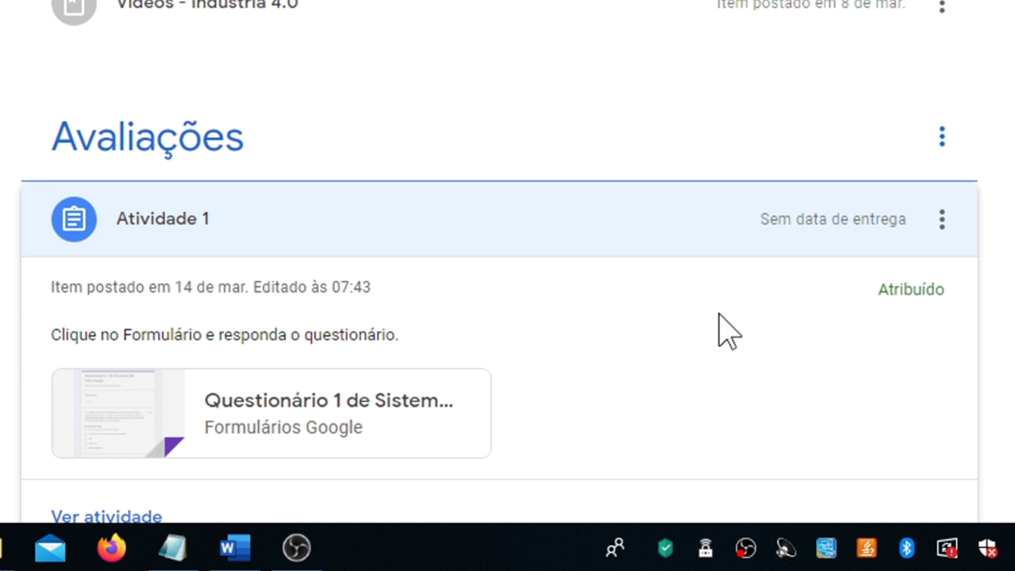
click(299, 407)
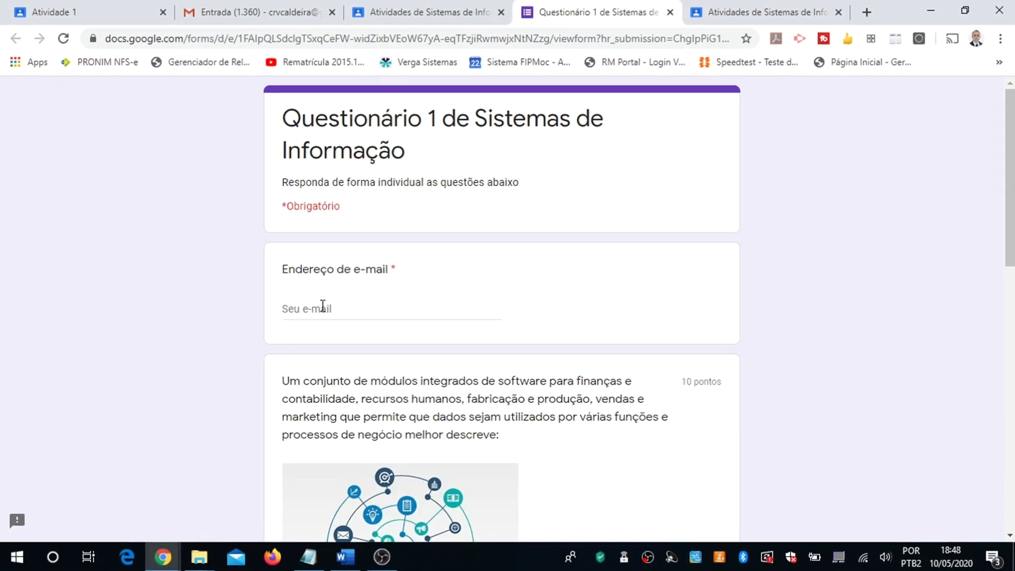
Step: Fill in the student's e-mail, pick ERP for the first question, answer the second, and submit
click(322, 306)
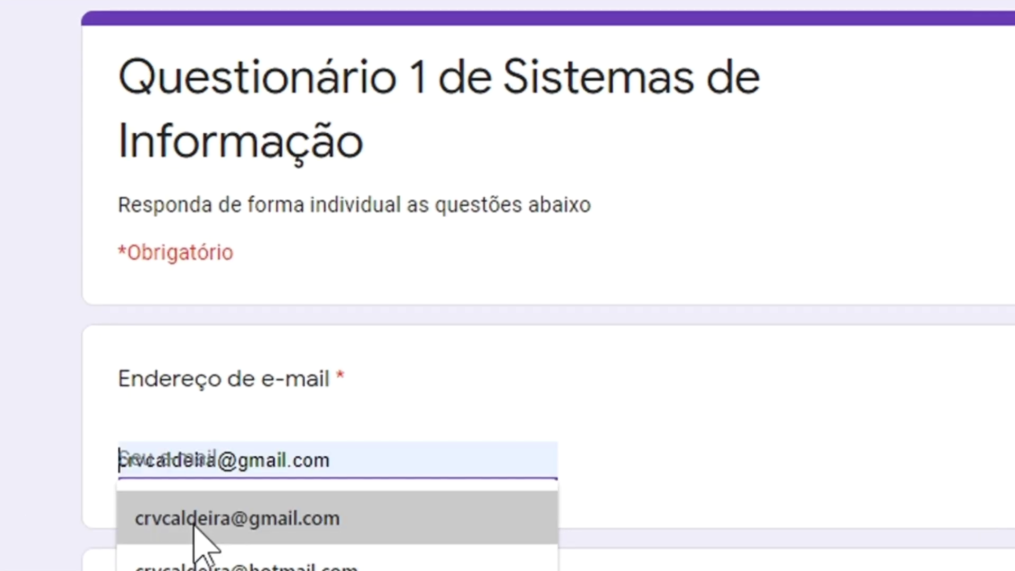
click(193, 521)
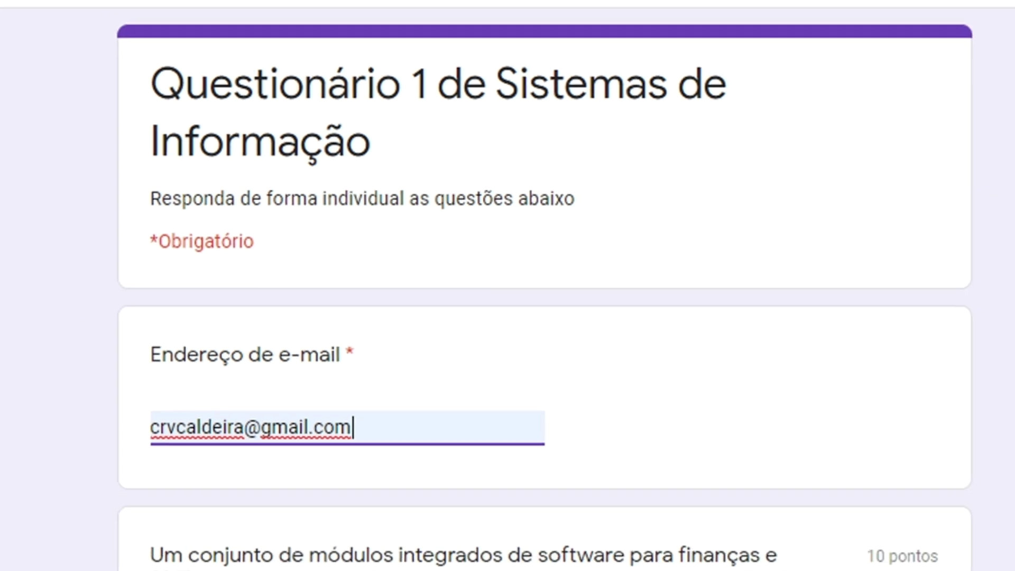
scroll(777, 522, down, 3)
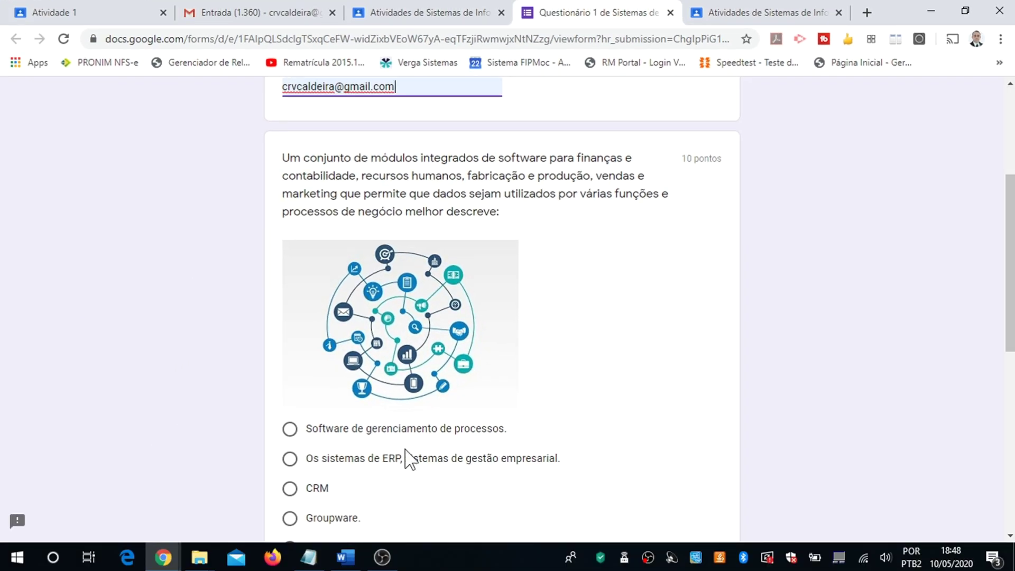
click(290, 458)
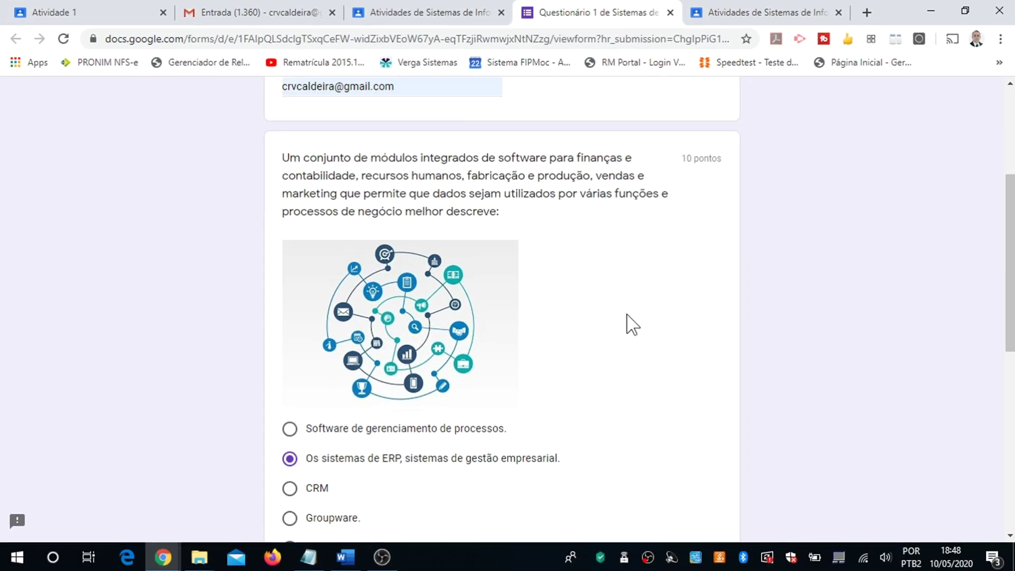
scroll(629, 324, down, 7)
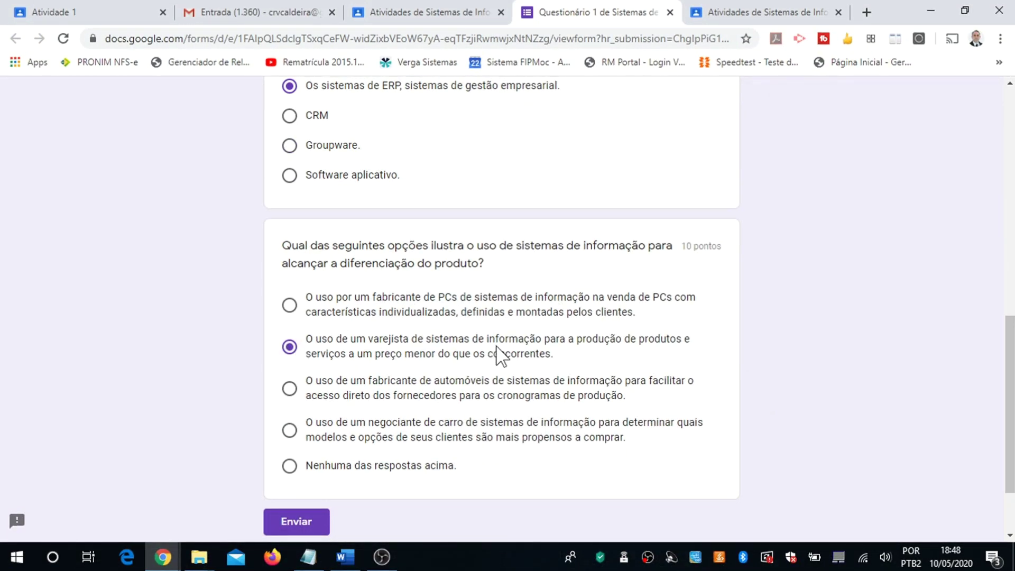
click(295, 522)
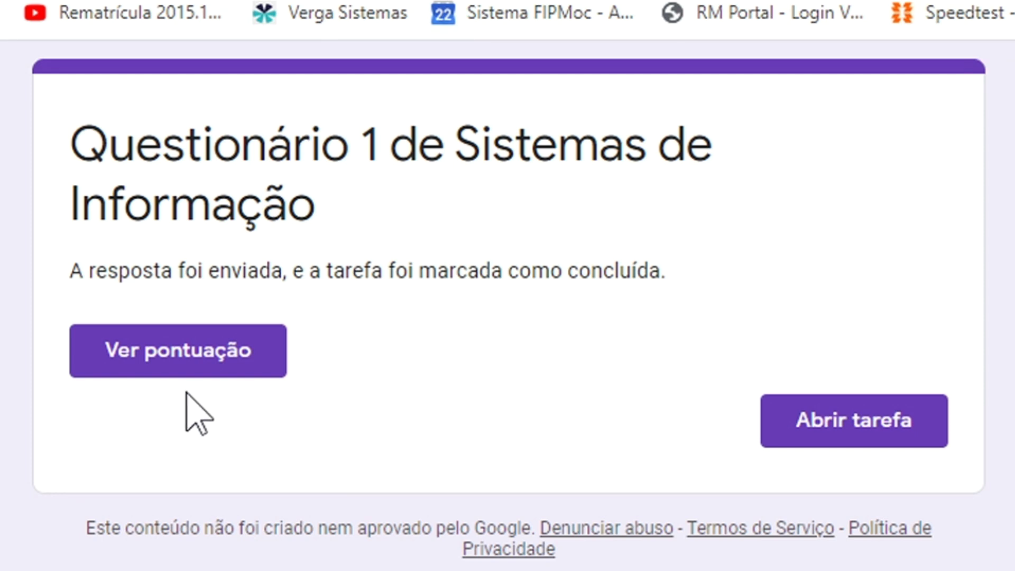
Step: Review the 10/20 score and each graded answer, then return to the teacher's Classroom tab
click(166, 354)
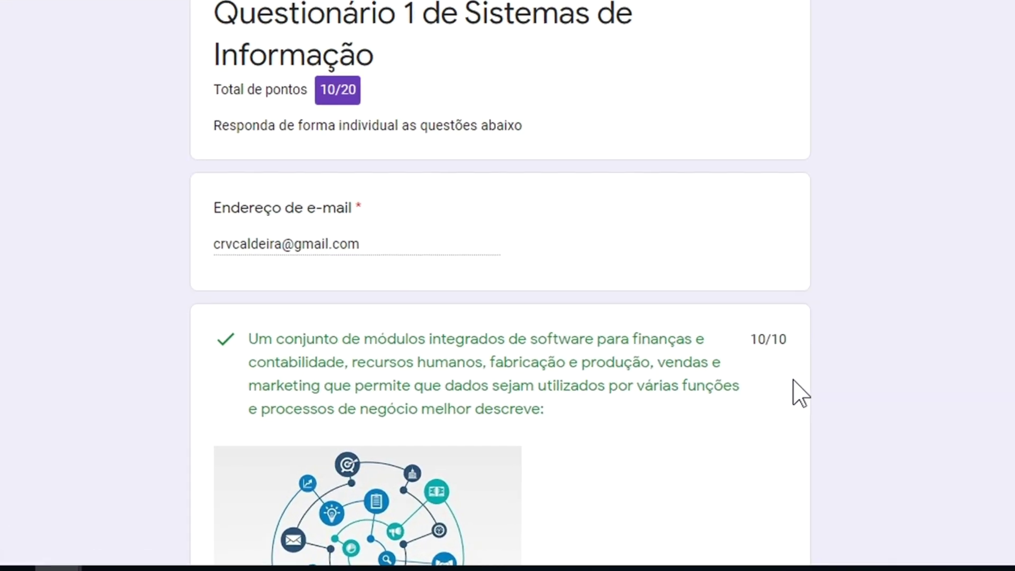
scroll(792, 381, down, 3)
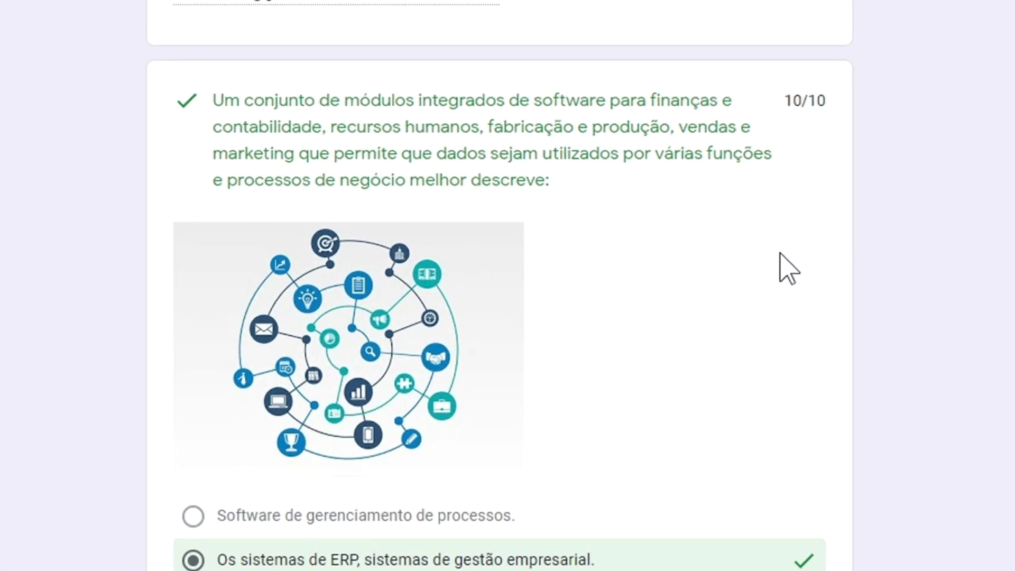
scroll(787, 267, down, 4)
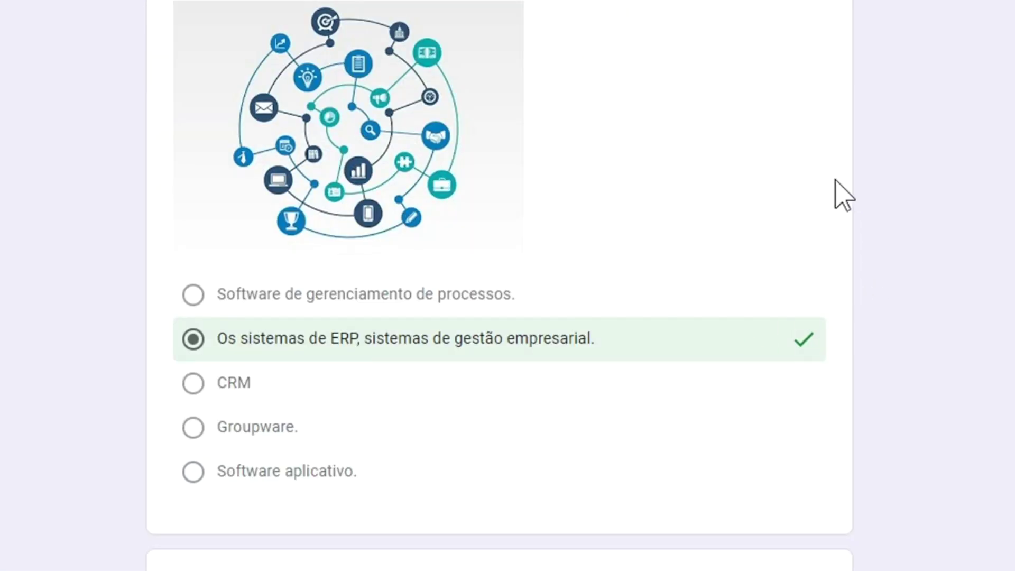
scroll(843, 196, down, 8)
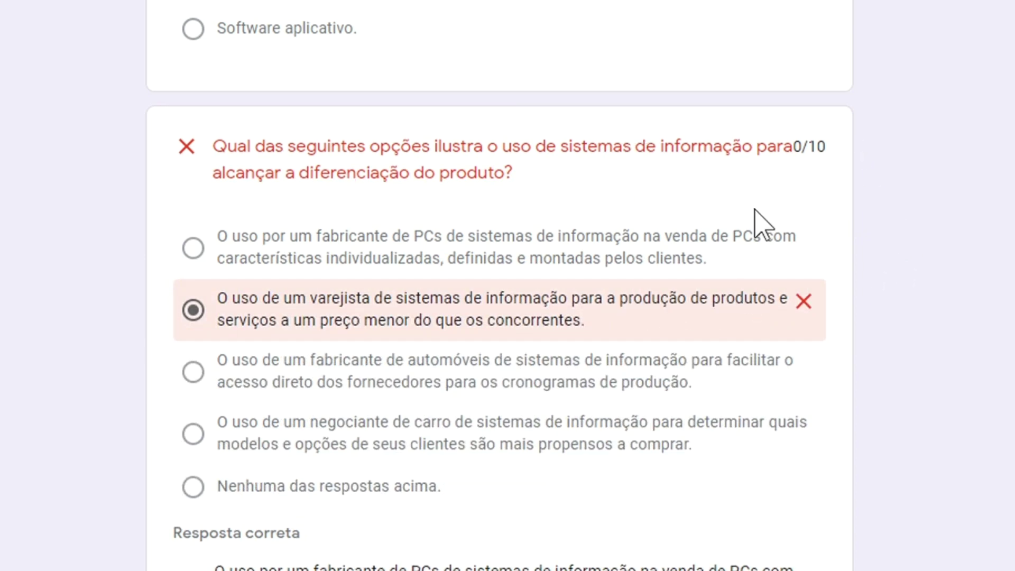
scroll(762, 225, down, 4)
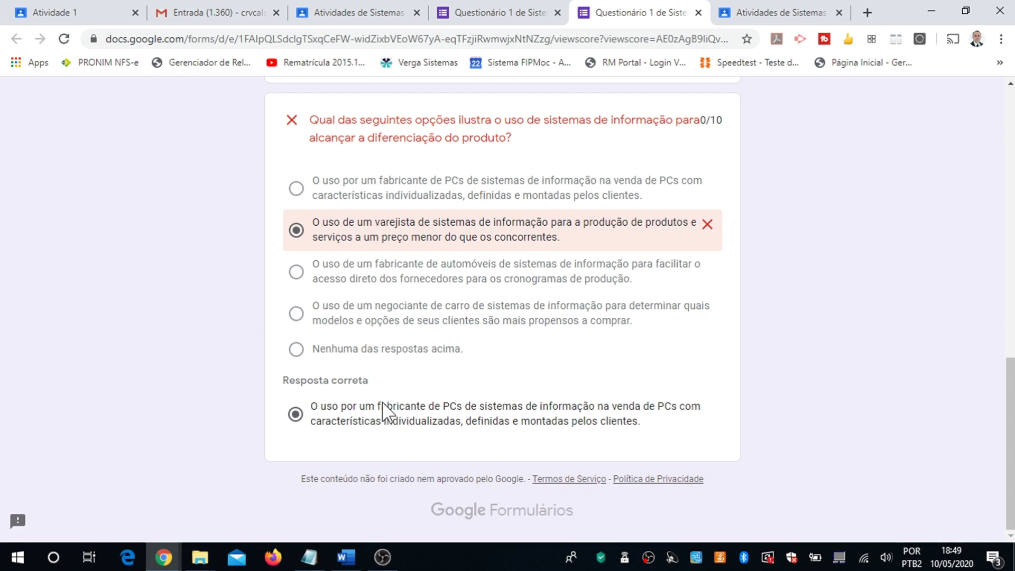
scroll(382, 404, up, 15)
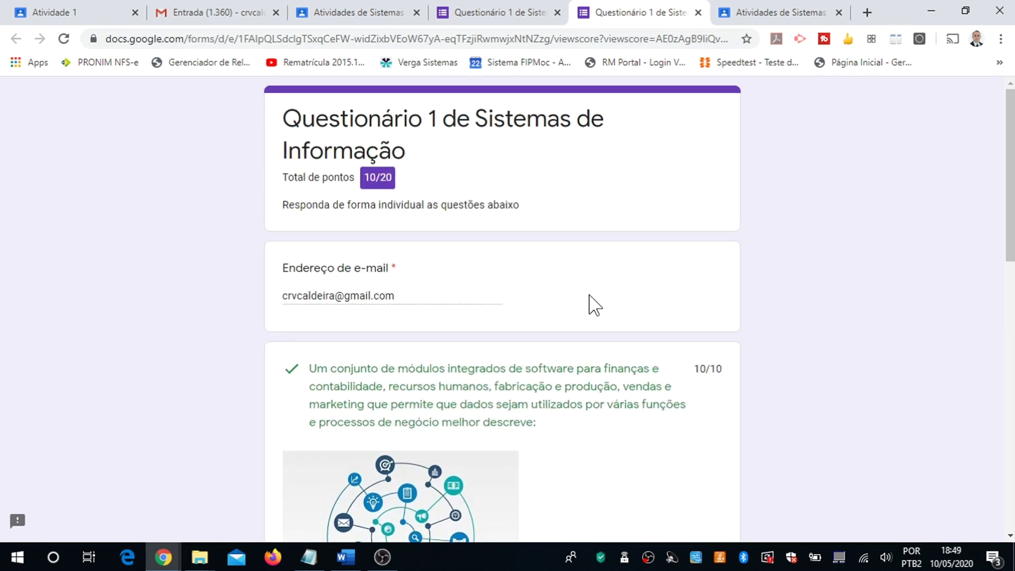
click(775, 22)
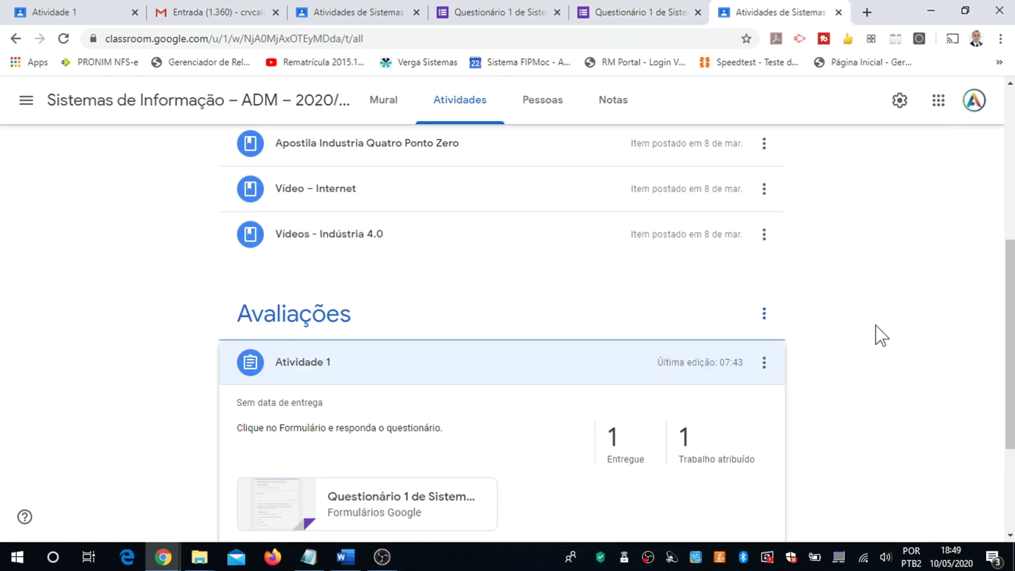
Step: Scroll to the Atividade 1 card showing 1 Entregue and open its Questionário 1 form
scroll(876, 330, down, 1)
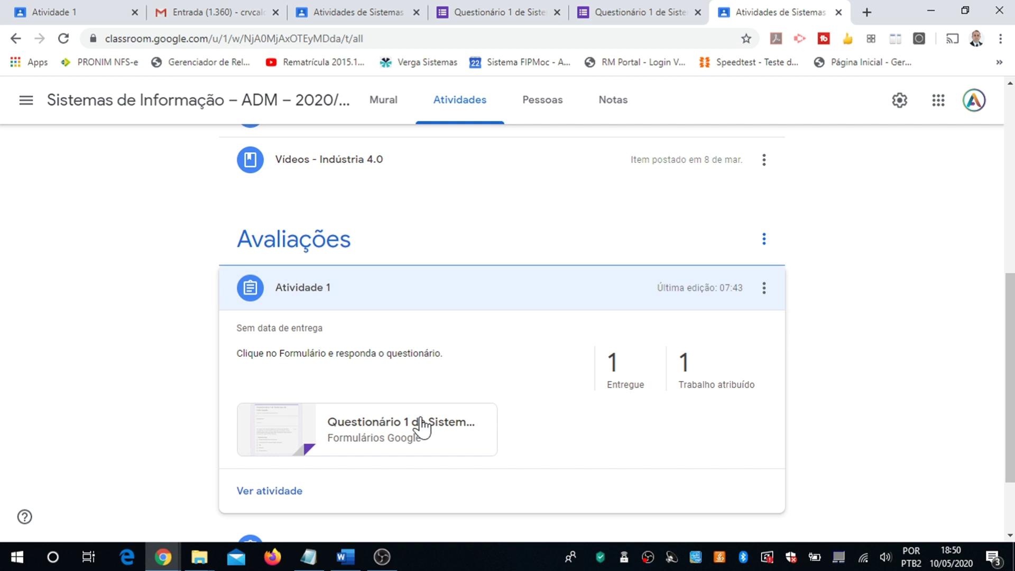
click(337, 429)
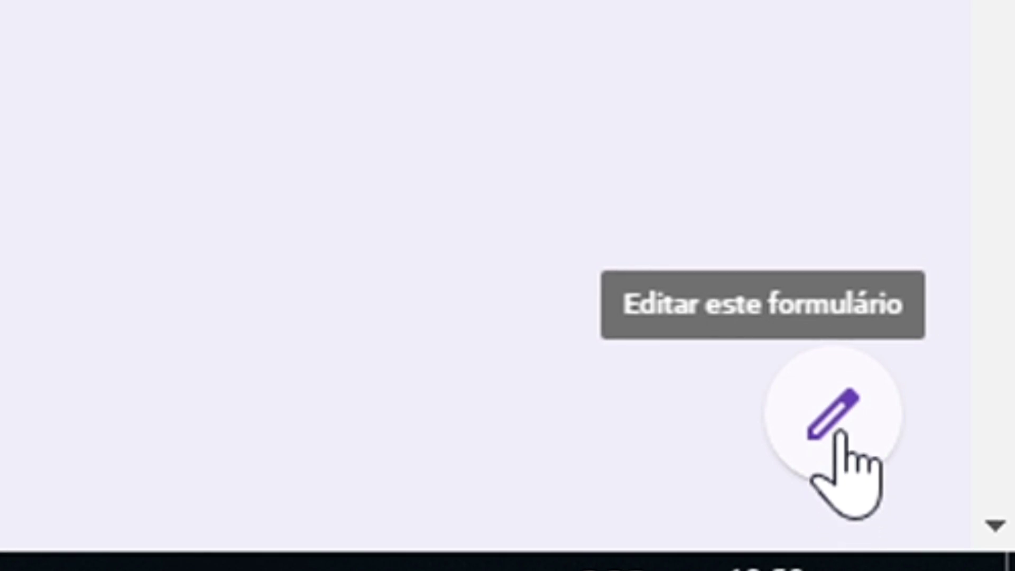
Step: Open Questionário 1 in the form editor and bring up its Configurações dialog
click(827, 408)
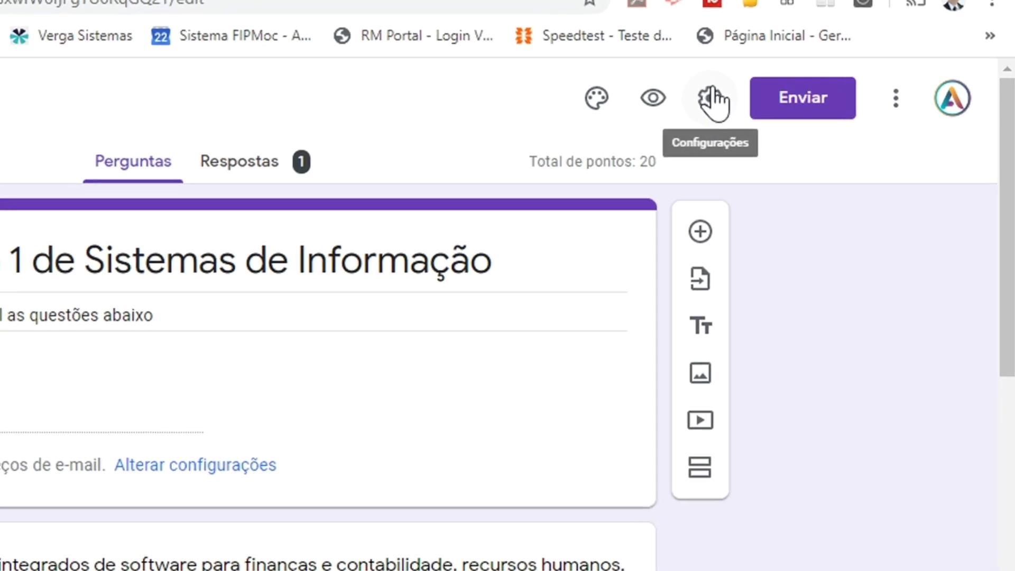
click(562, 77)
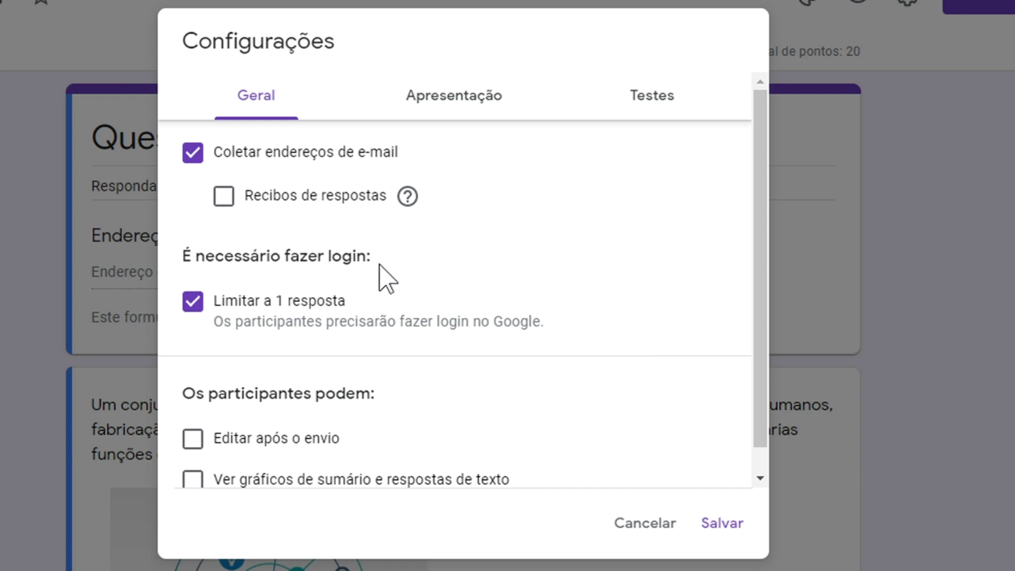
Step: Under Testes, uncheck Perguntas erradas, Respostas corretas and Valores, then save the settings
click(658, 101)
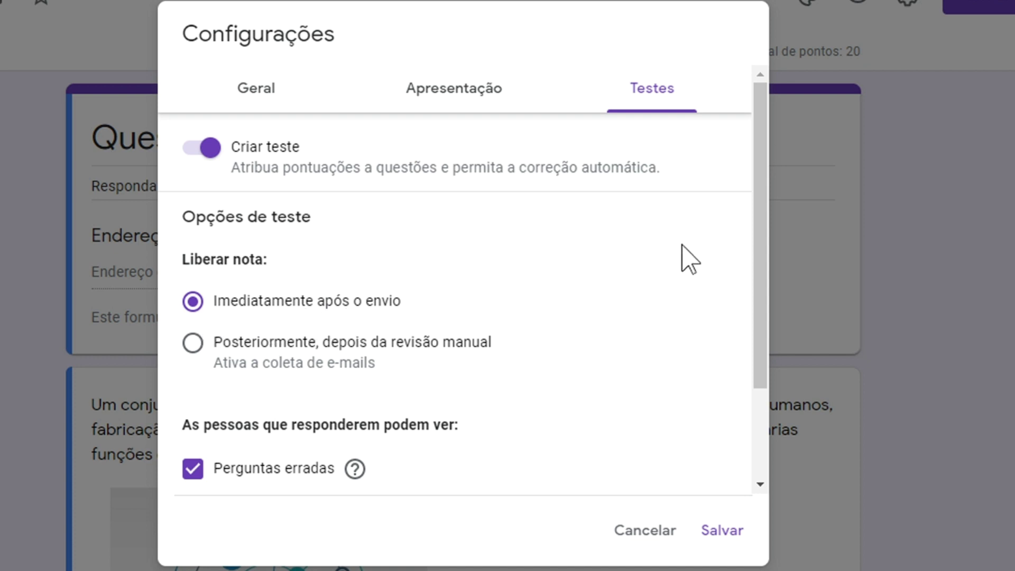
drag(762, 219, 770, 310)
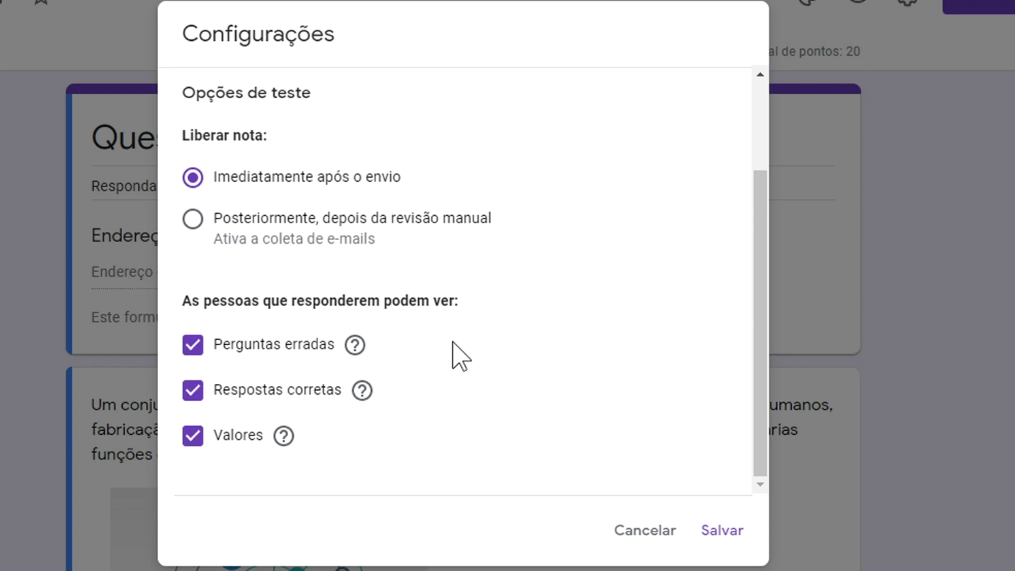
click(194, 347)
click(194, 392)
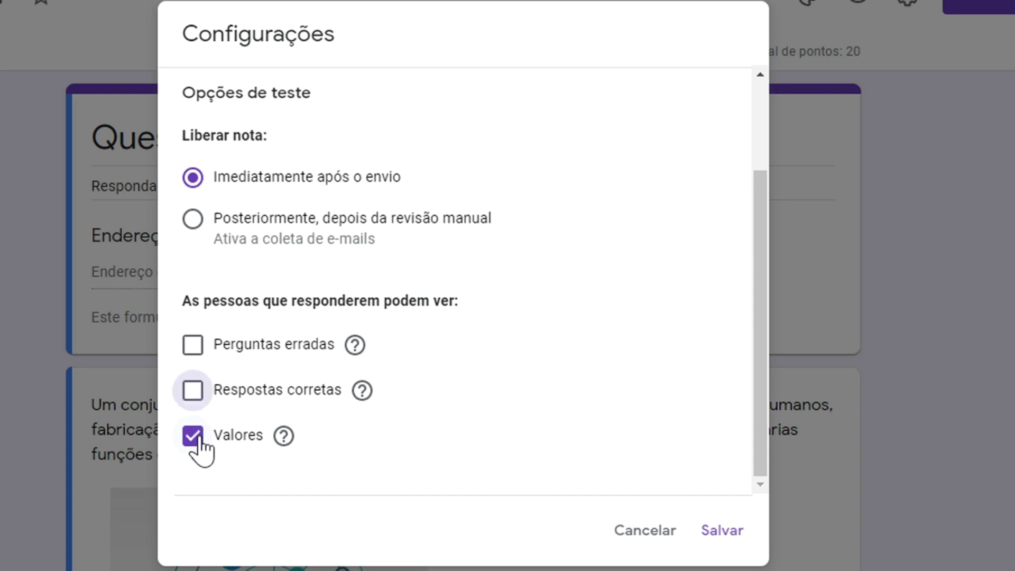
click(189, 443)
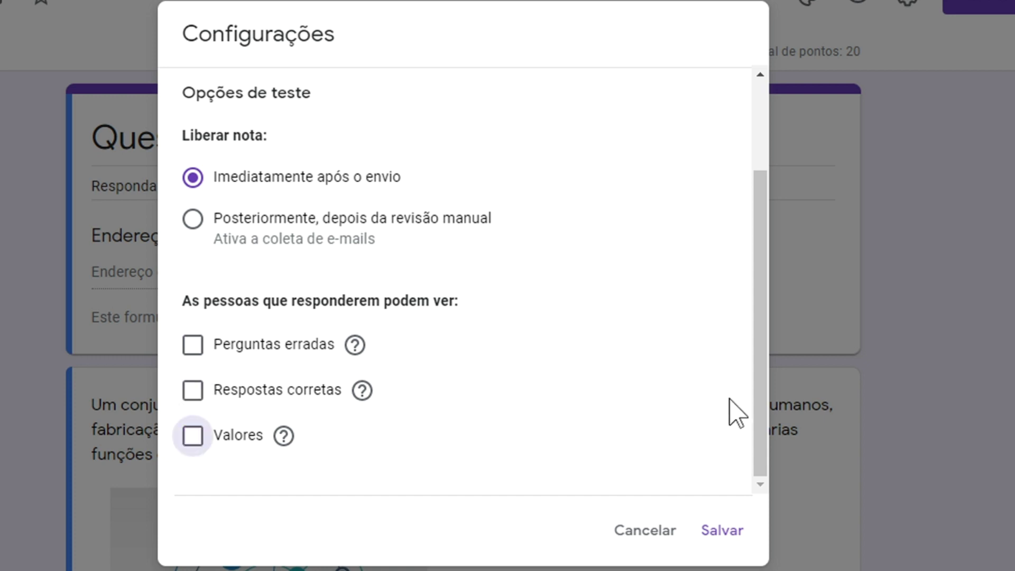
click(715, 532)
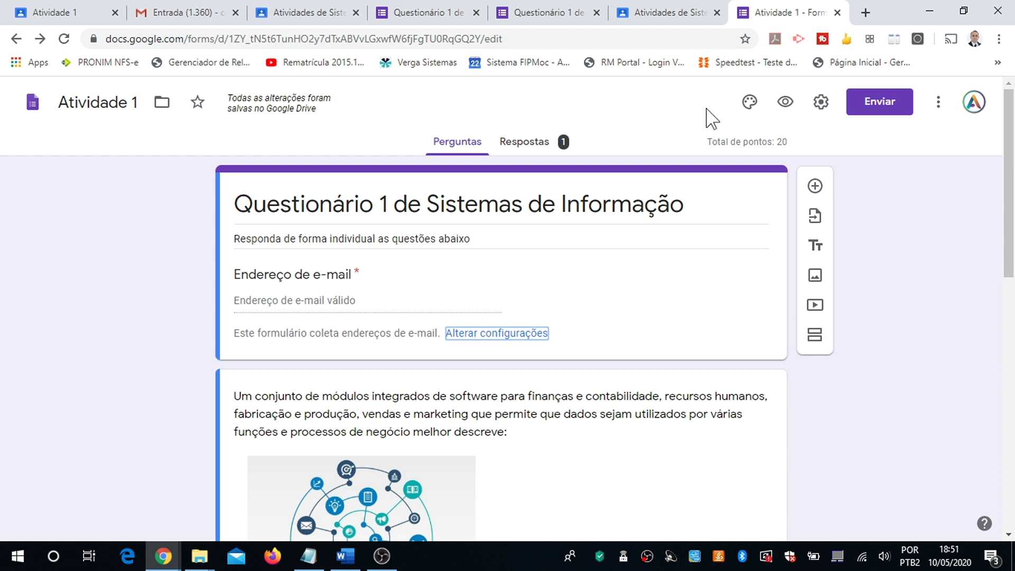
click(544, 19)
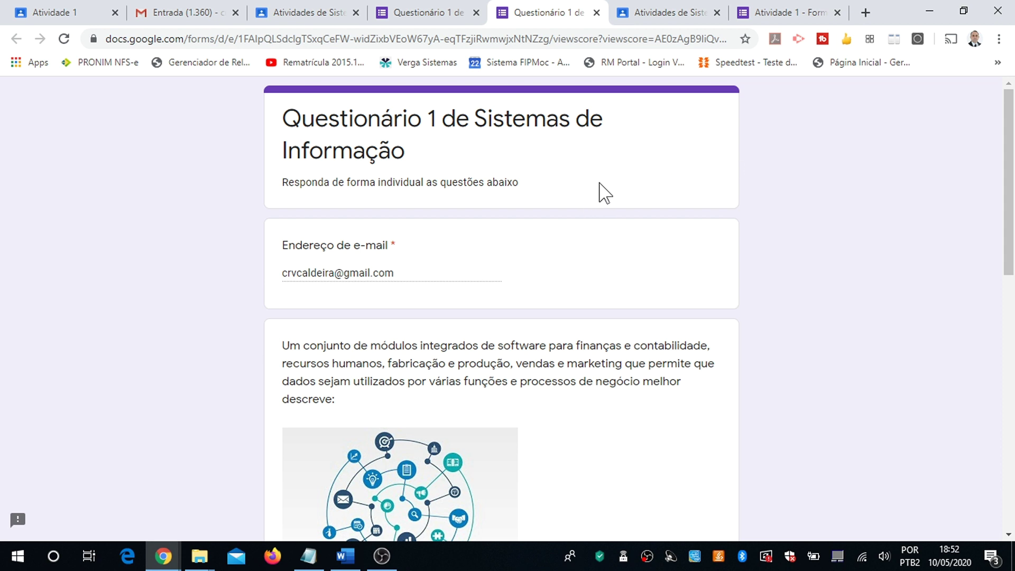
scroll(710, 421, down, 3)
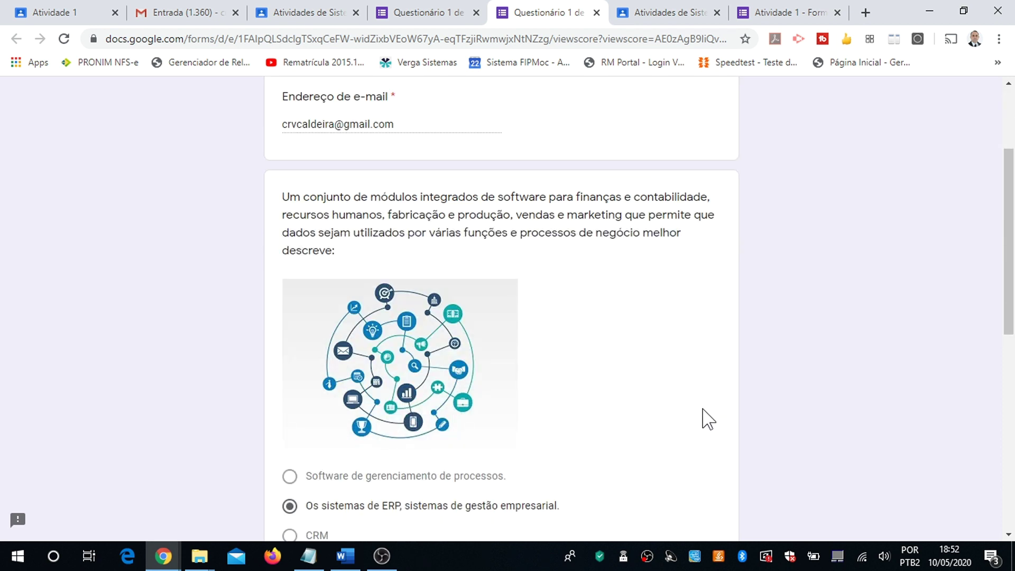
scroll(708, 420, down, 3)
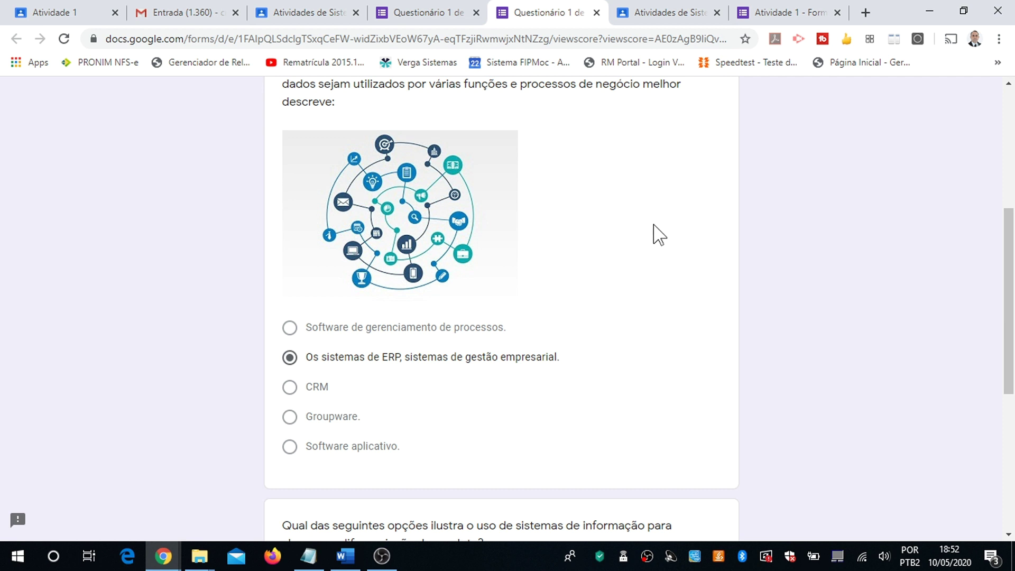
scroll(659, 234, down, 7)
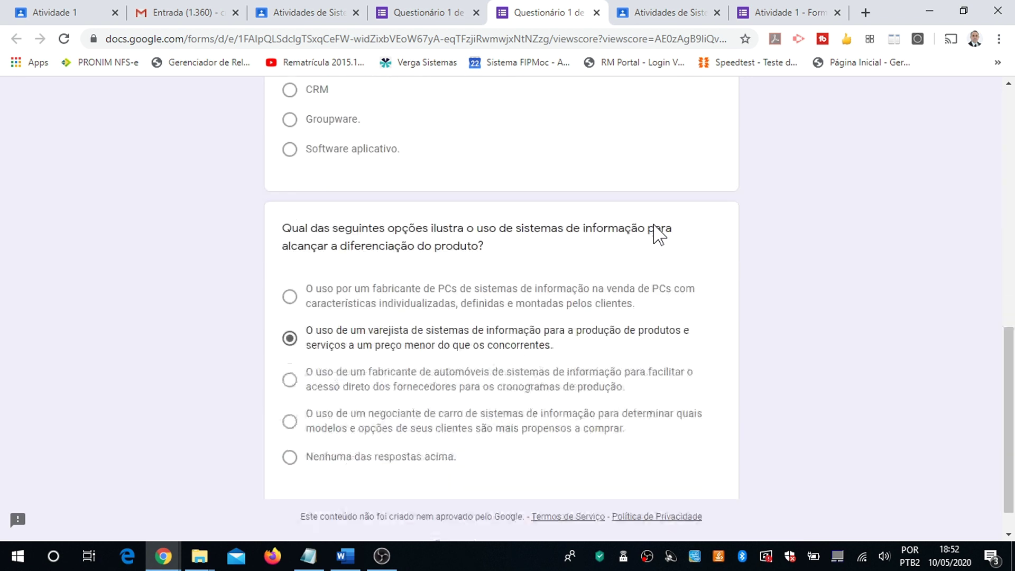
scroll(658, 234, up, 12)
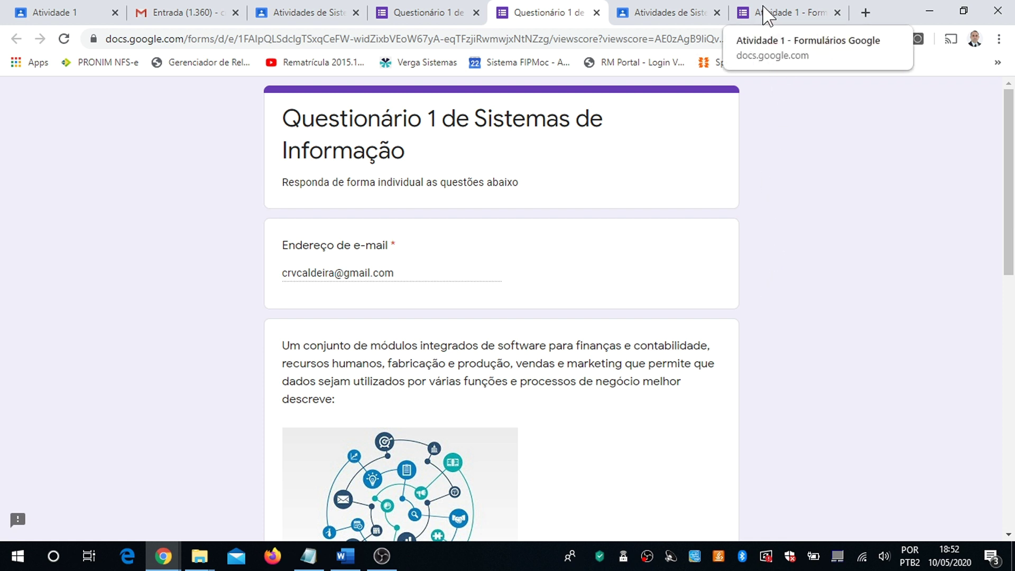
Step: Re-enable Perguntas erradas in the Atividade 1 form's Testes settings and save
click(767, 12)
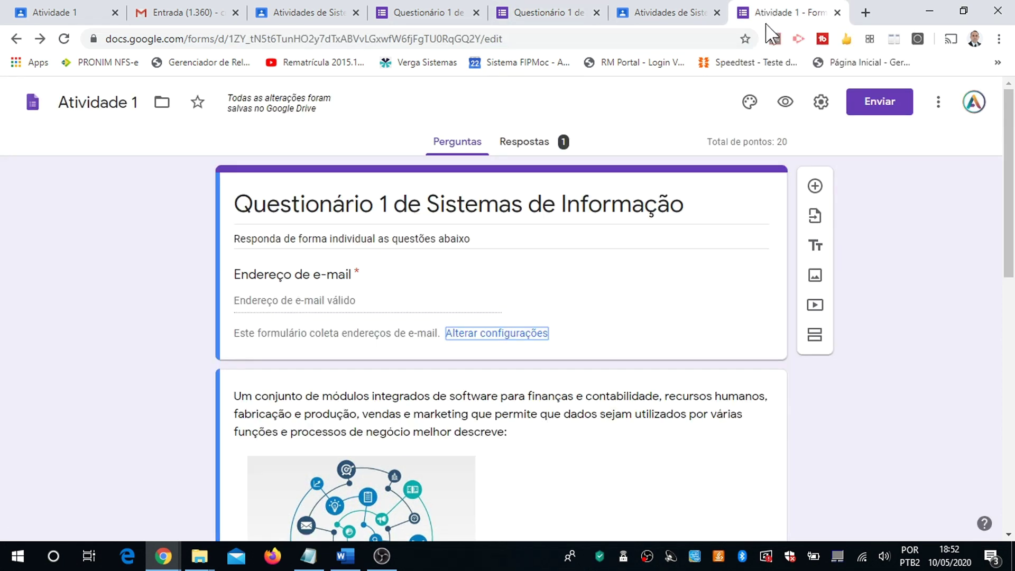
click(822, 101)
click(656, 180)
drag(716, 301, 721, 379)
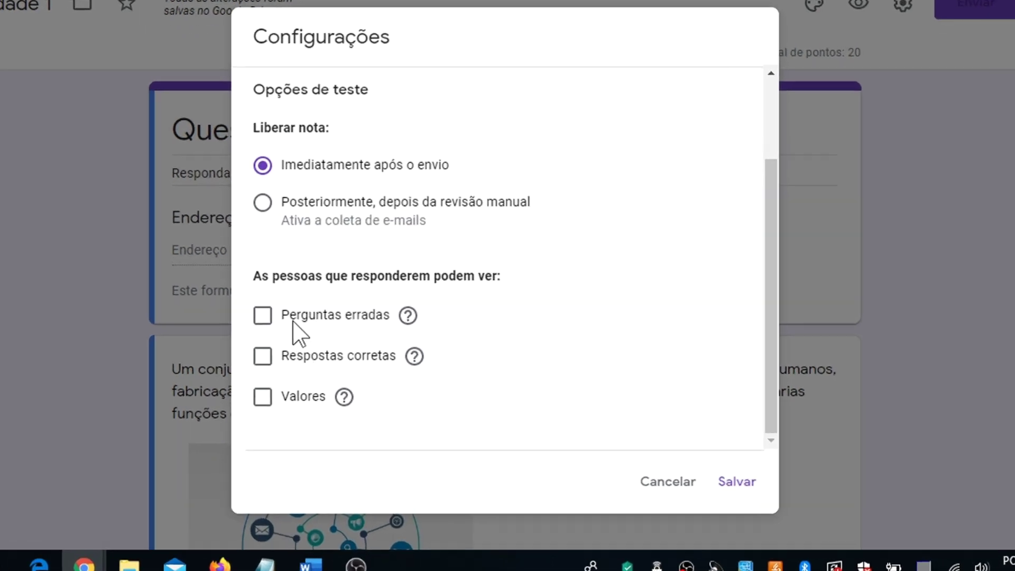
click(148, 218)
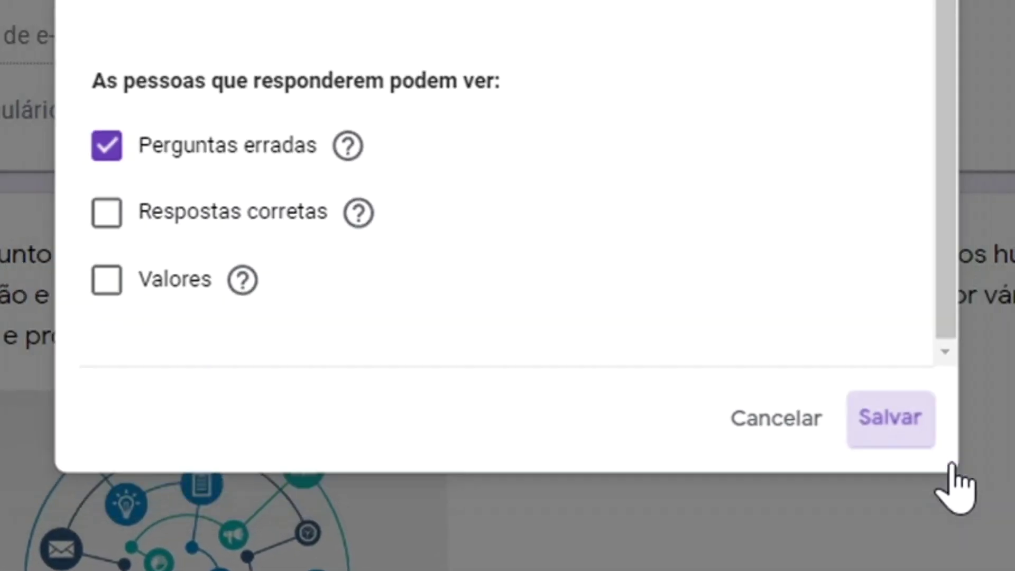
click(922, 436)
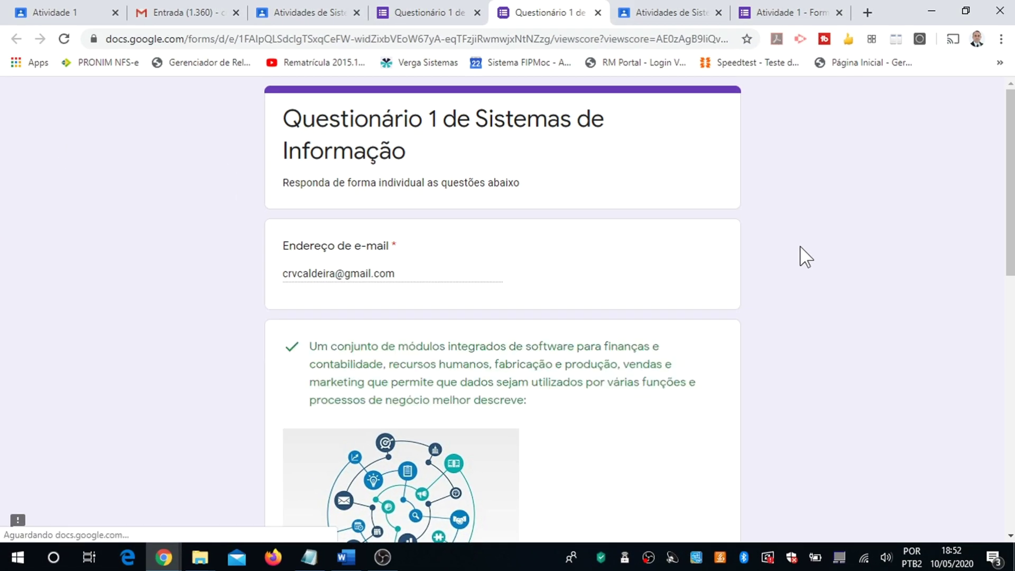
scroll(828, 297, down, 3)
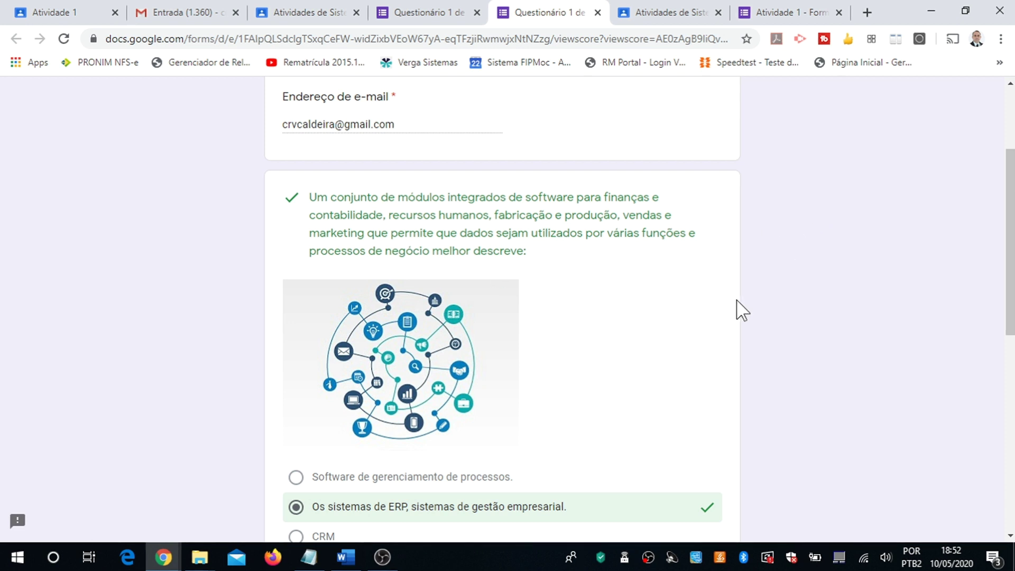
scroll(763, 291, down, 3)
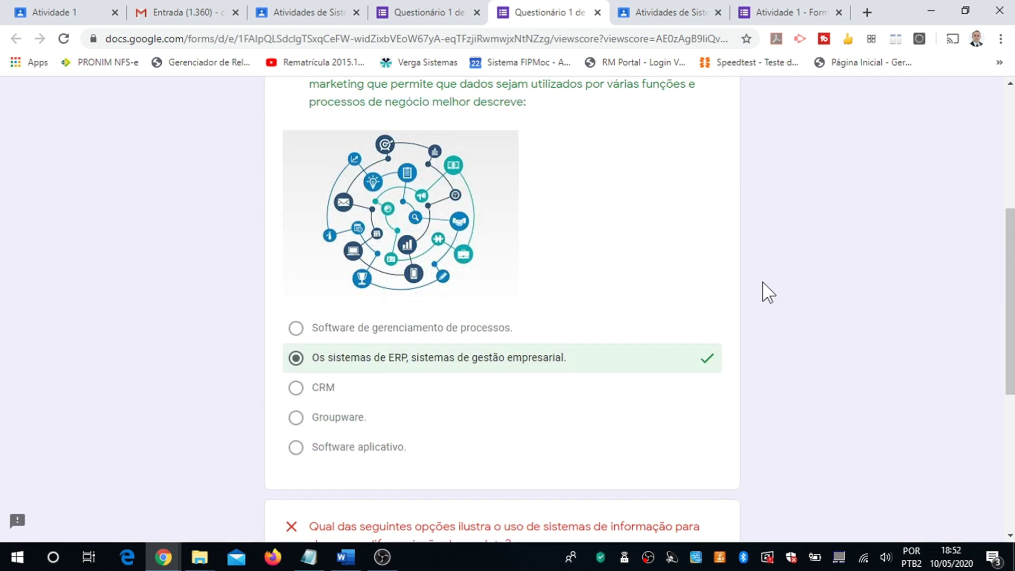
scroll(767, 292, down, 3)
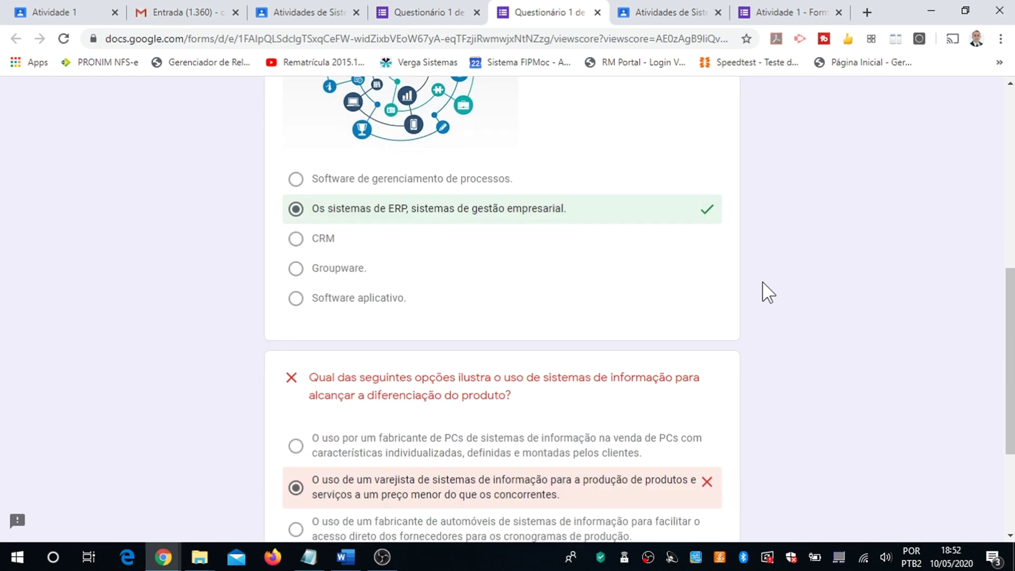
scroll(768, 292, down, 3)
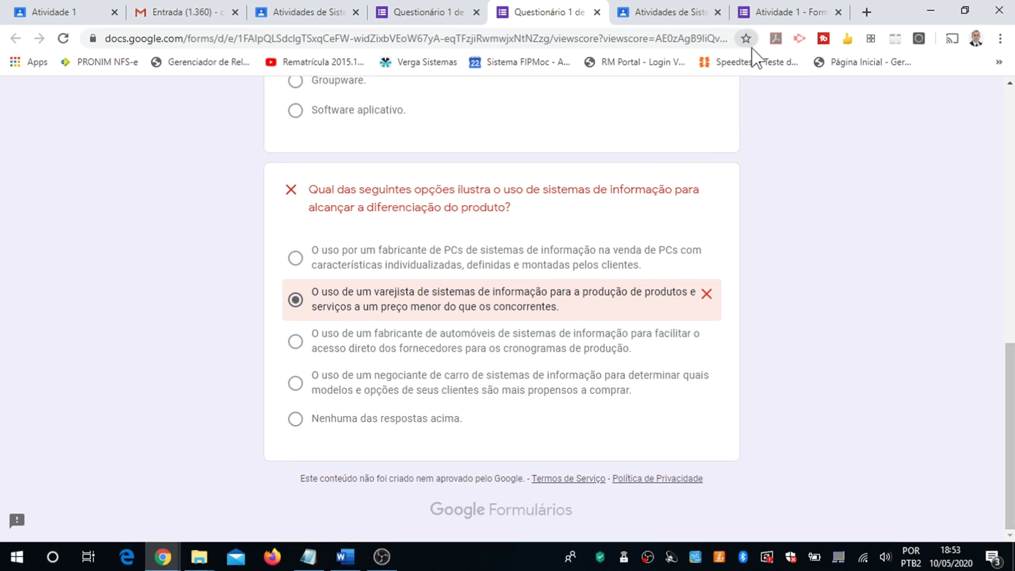
Step: Turn on Respostas corretas in the Atividade 1 form's Testes settings and save
click(773, 14)
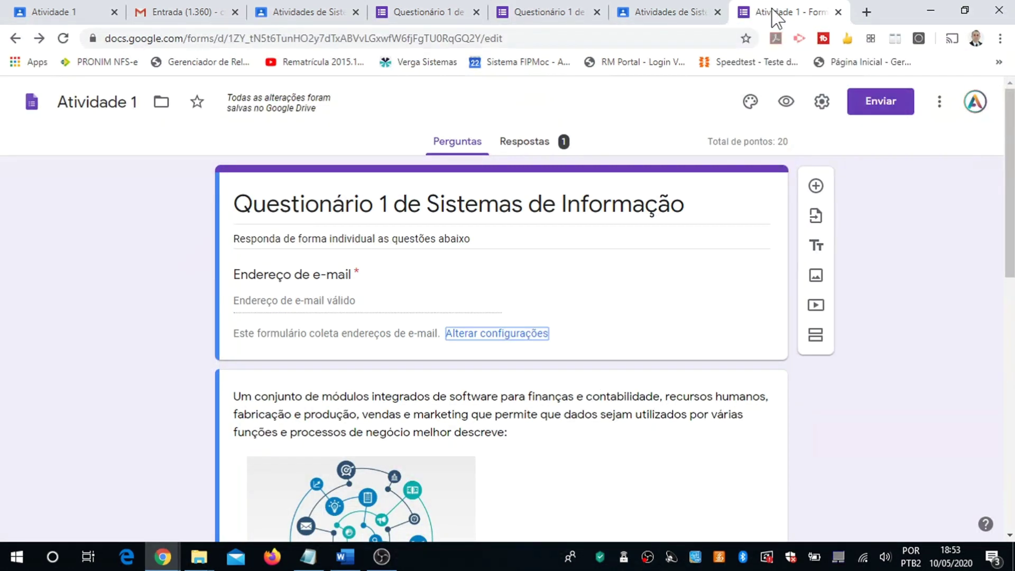
click(822, 102)
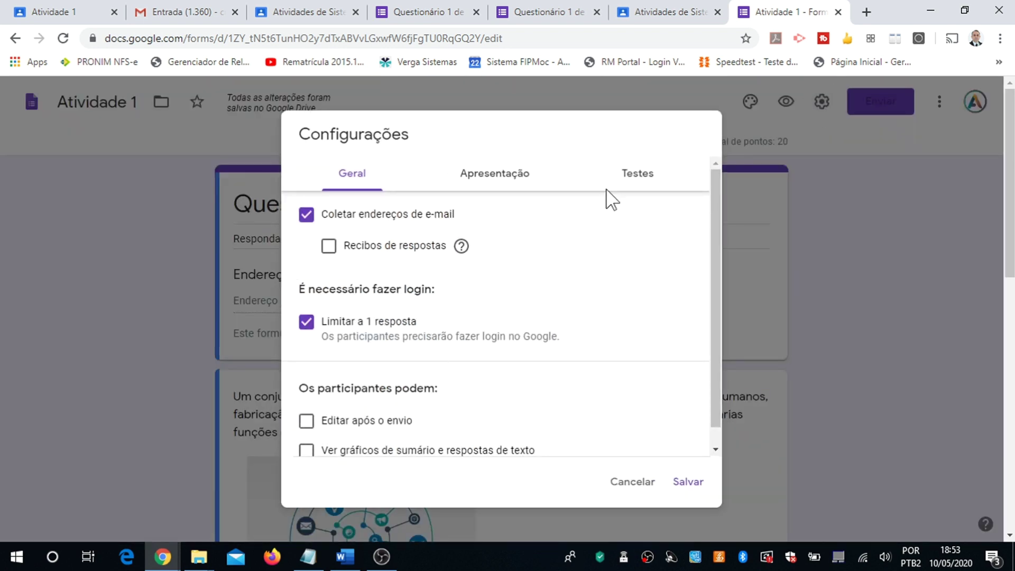
click(630, 175)
drag(716, 281, 723, 358)
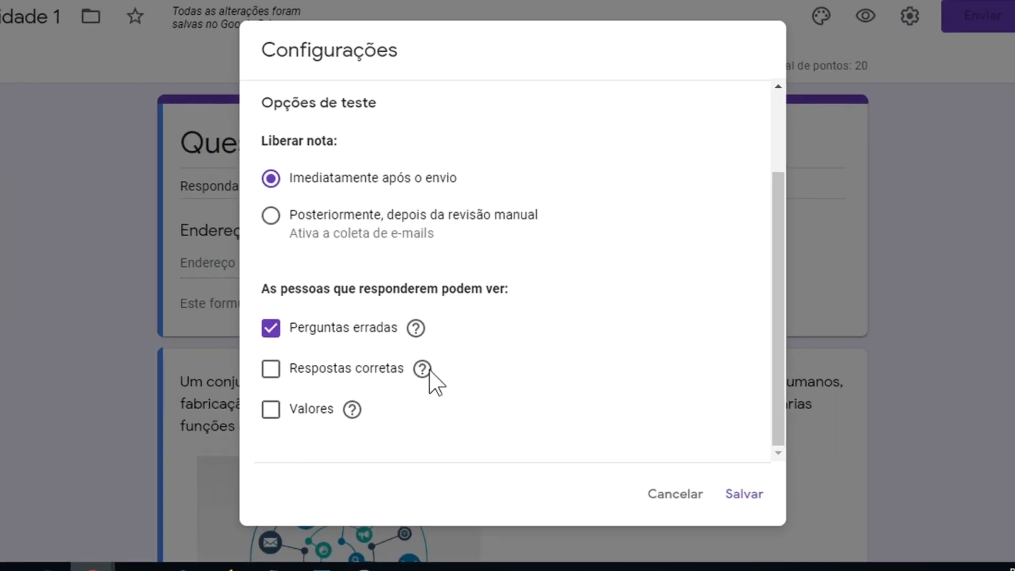
click(271, 372)
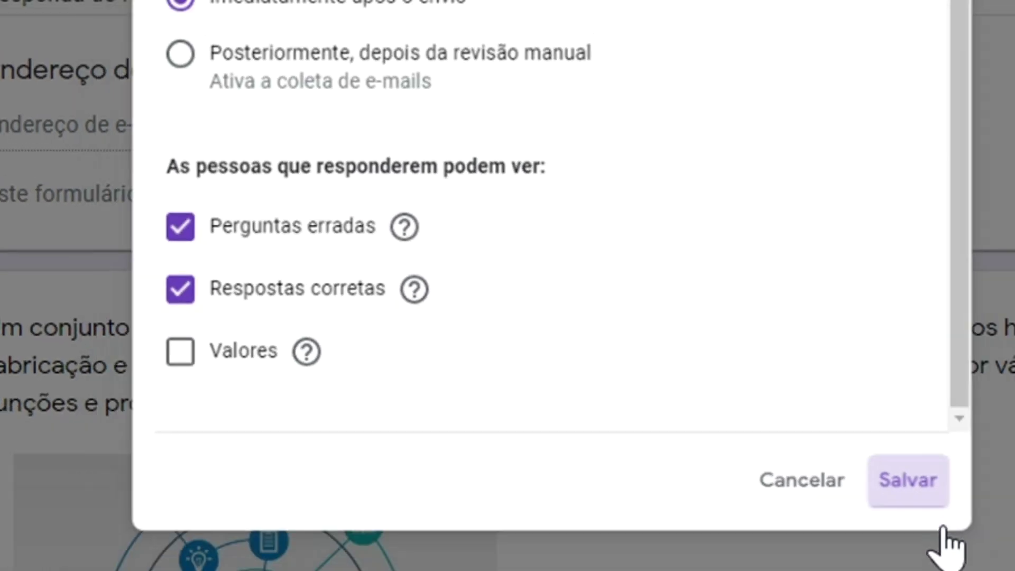
click(936, 500)
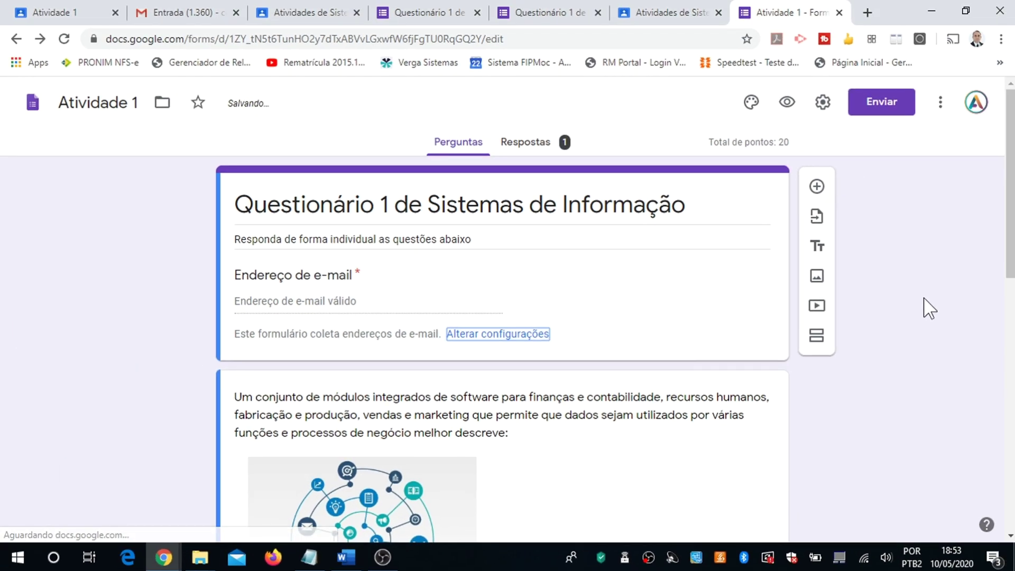
Step: In the score view, find the missed question now showing the customer-configured PCs answer as correct
click(521, 16)
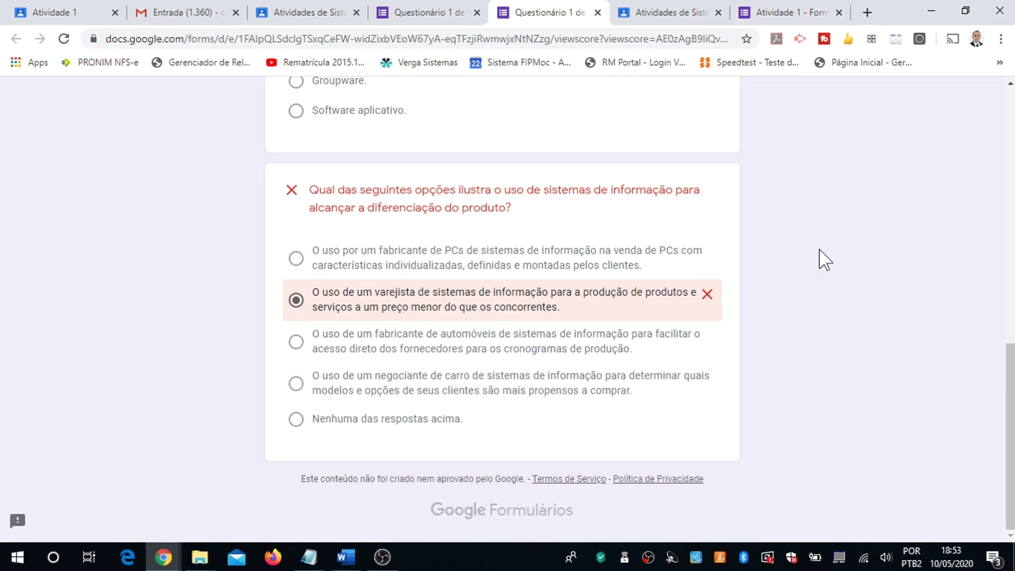
scroll(820, 256, up, 12)
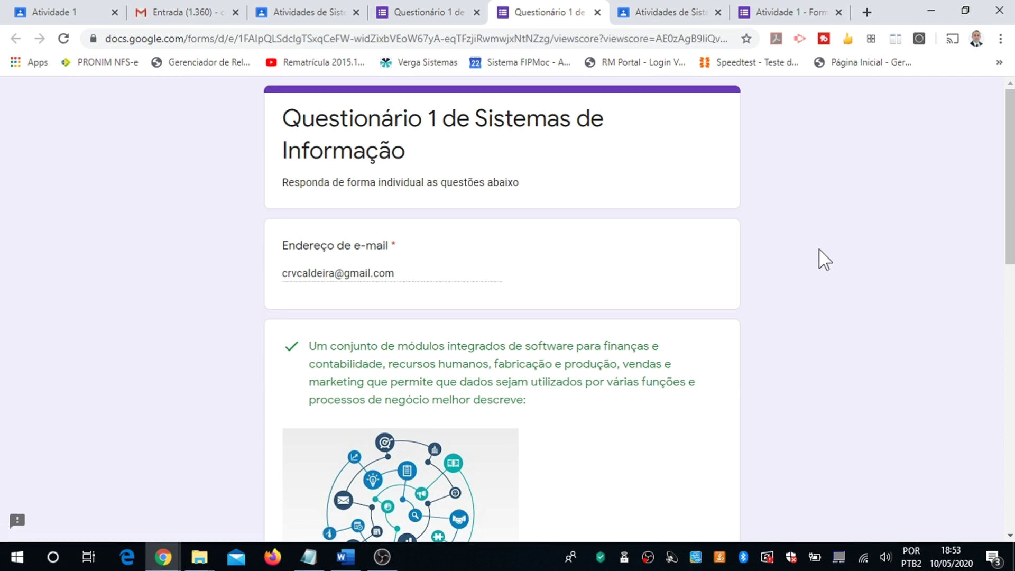
scroll(822, 259, down, 9)
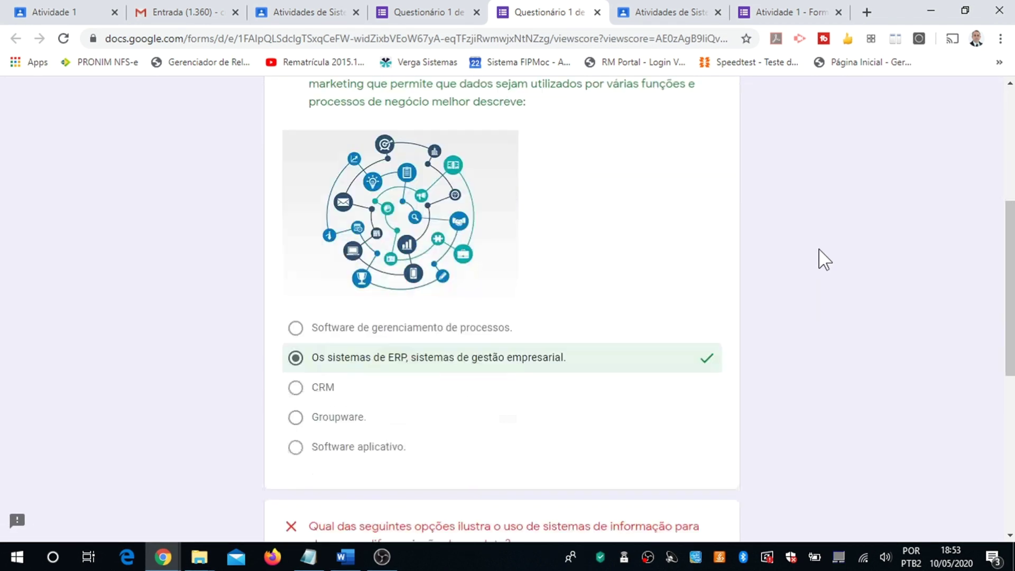
scroll(821, 259, down, 3)
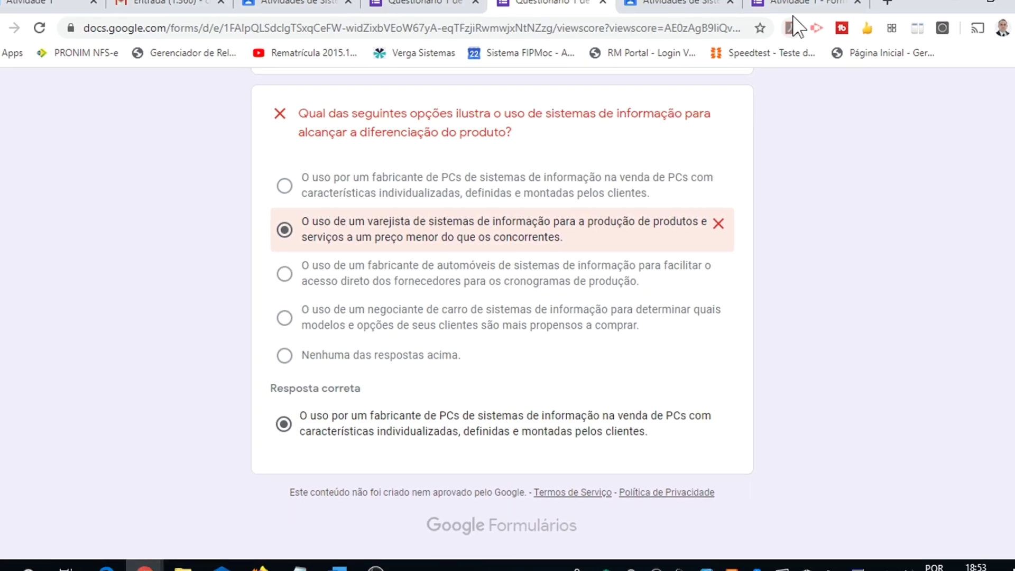
click(797, 1)
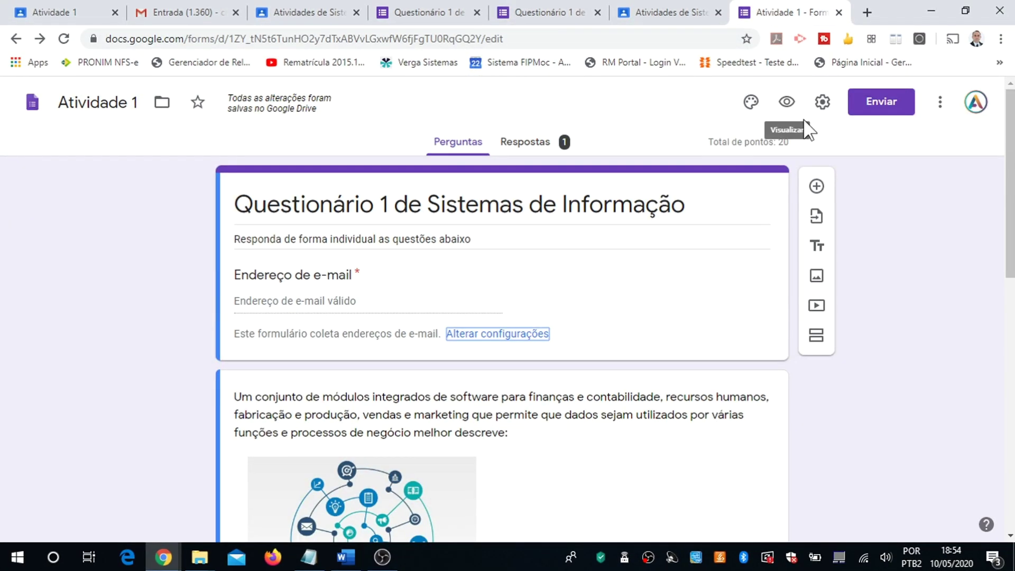
click(823, 103)
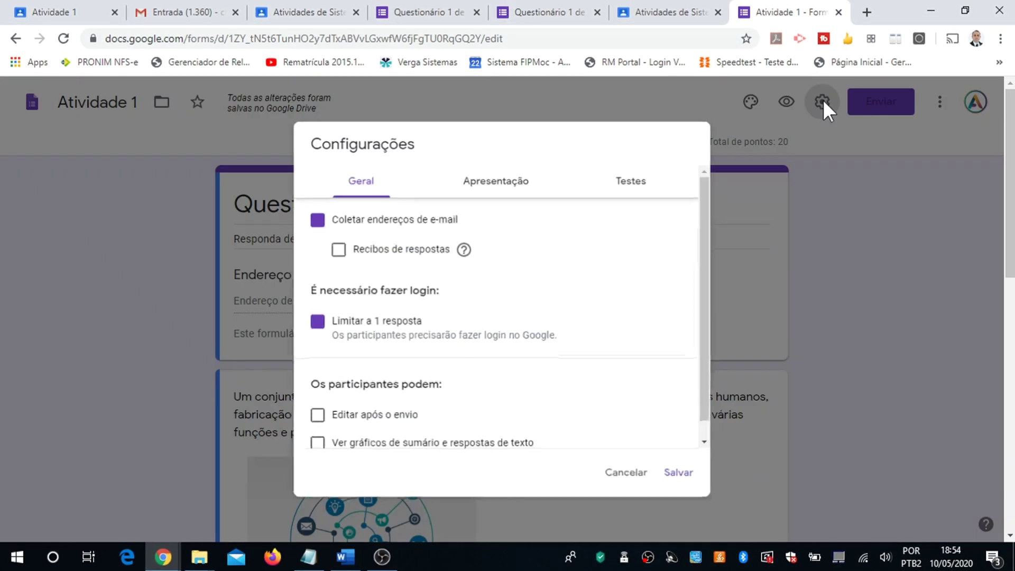
click(658, 181)
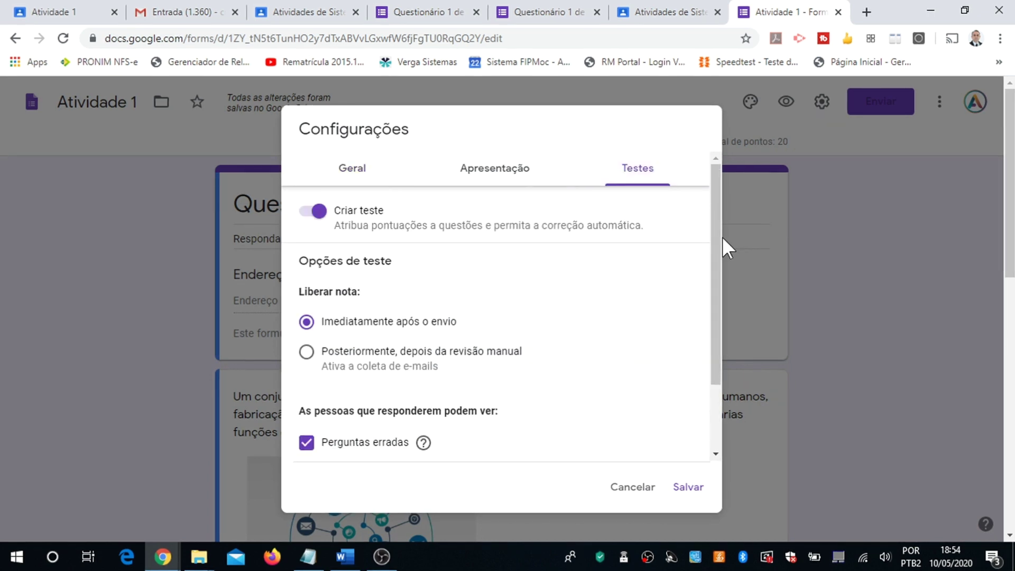
drag(712, 242, 685, 370)
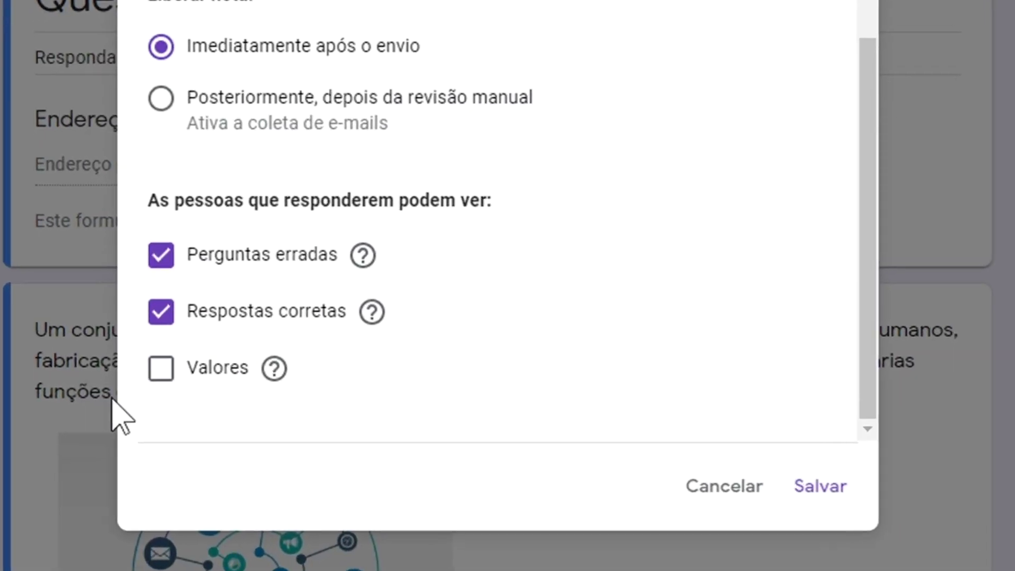
click(226, 391)
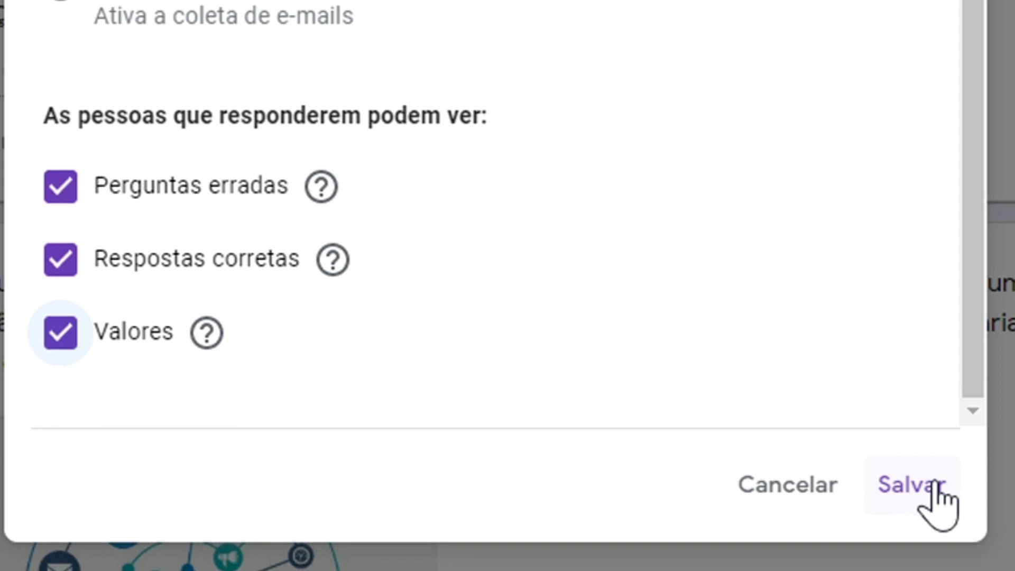
click(930, 489)
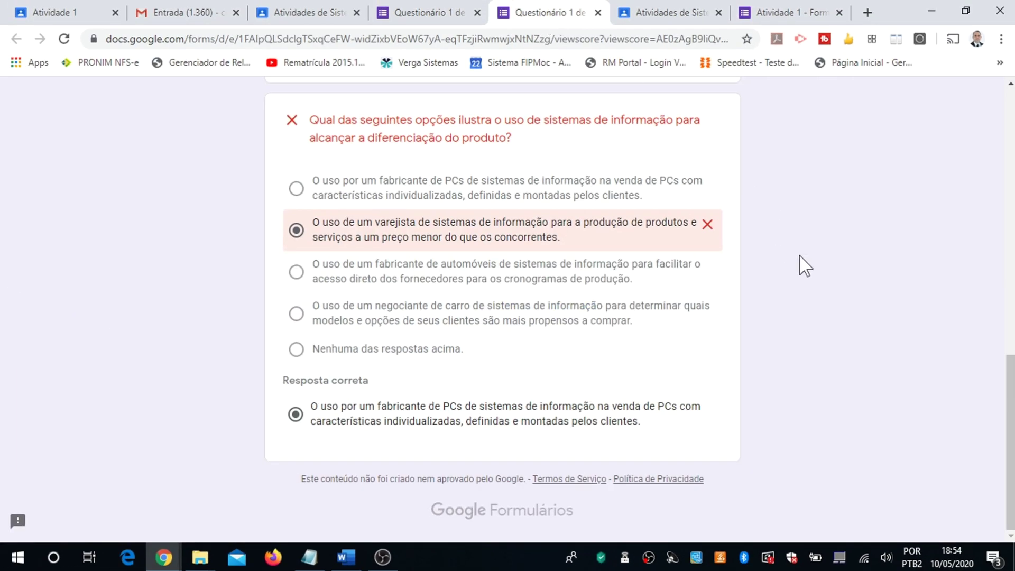
key(F5)
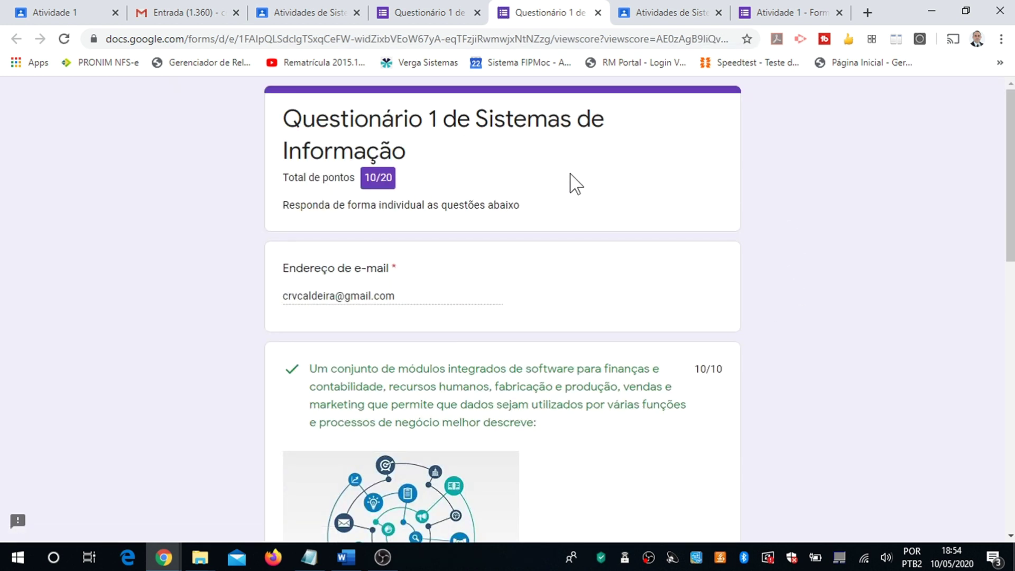
scroll(825, 303, down, 8)
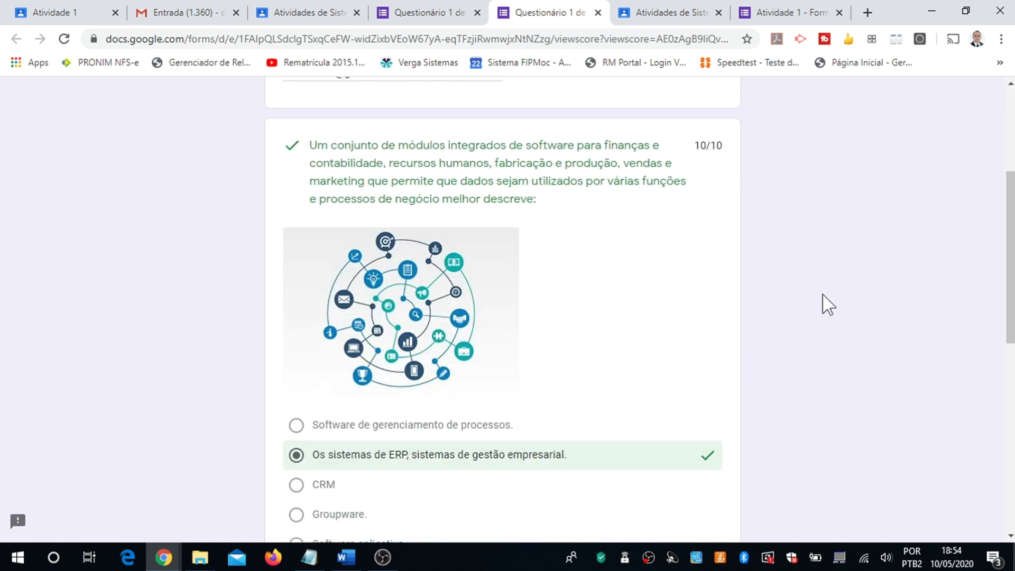
scroll(787, 294, down, 3)
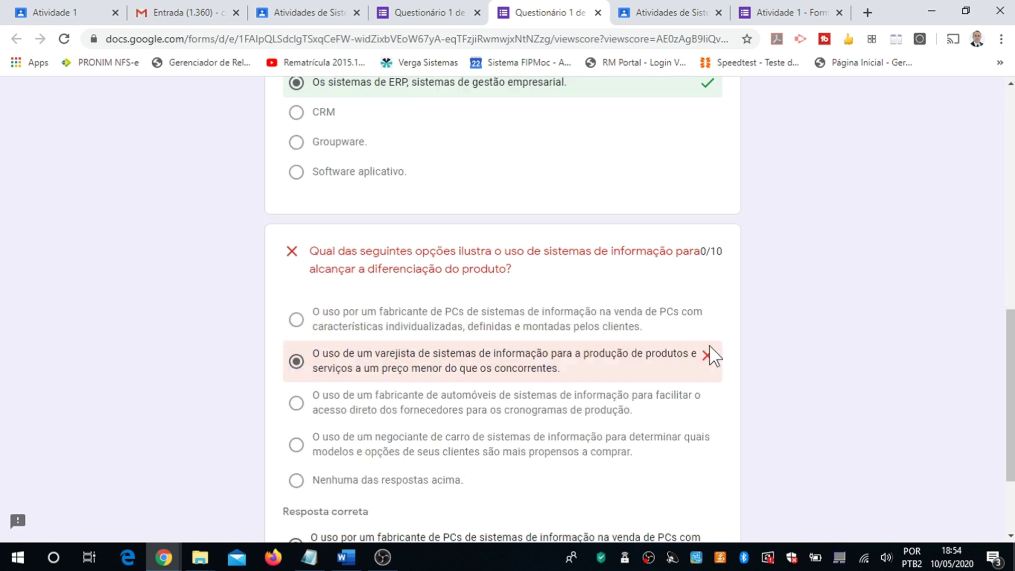
scroll(816, 323, down, 3)
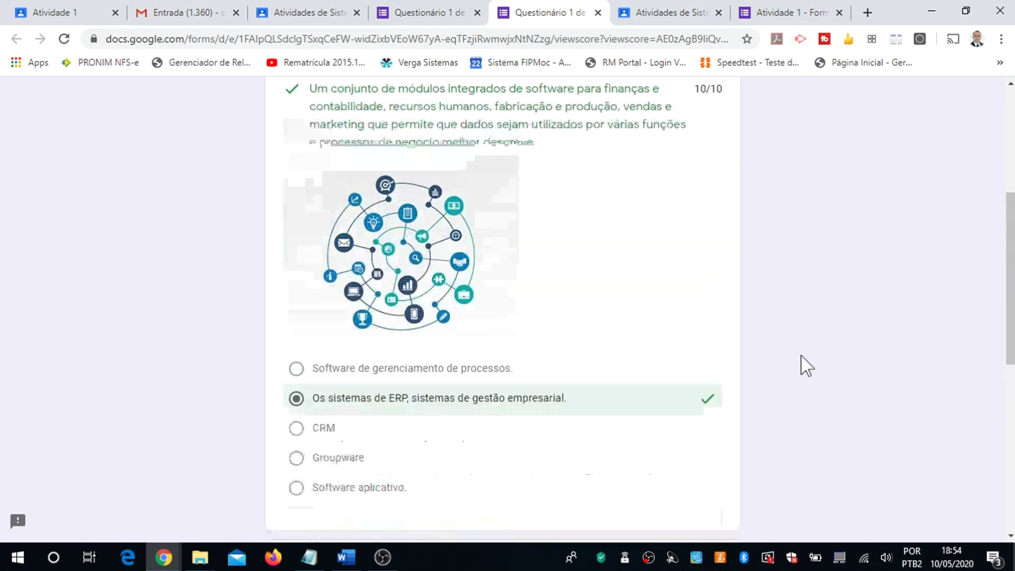
scroll(805, 362, up, 5)
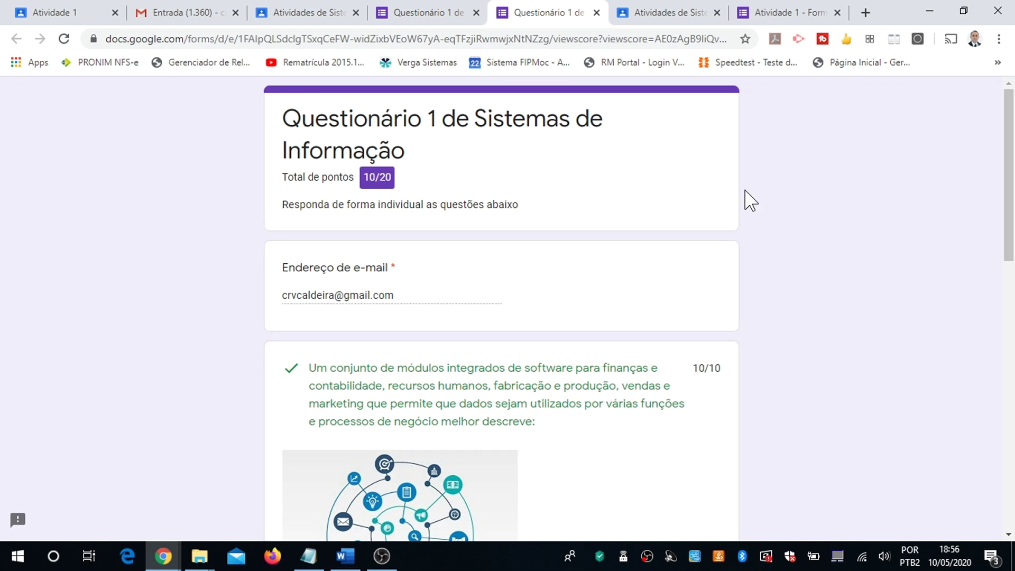
Step: From the Classroom Atividades list, open Atividade 1's Ver atividade student work page
click(668, 13)
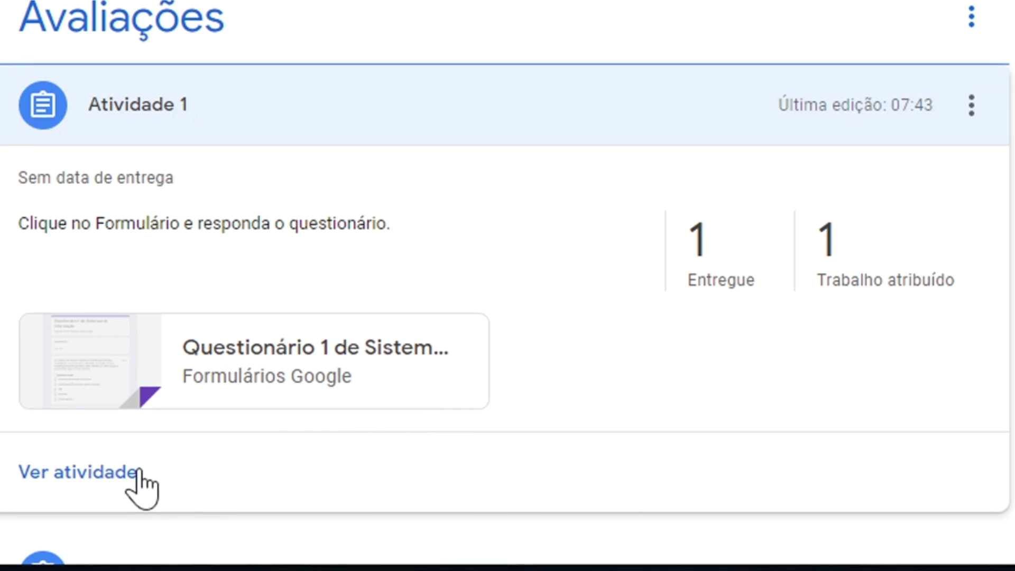
click(74, 472)
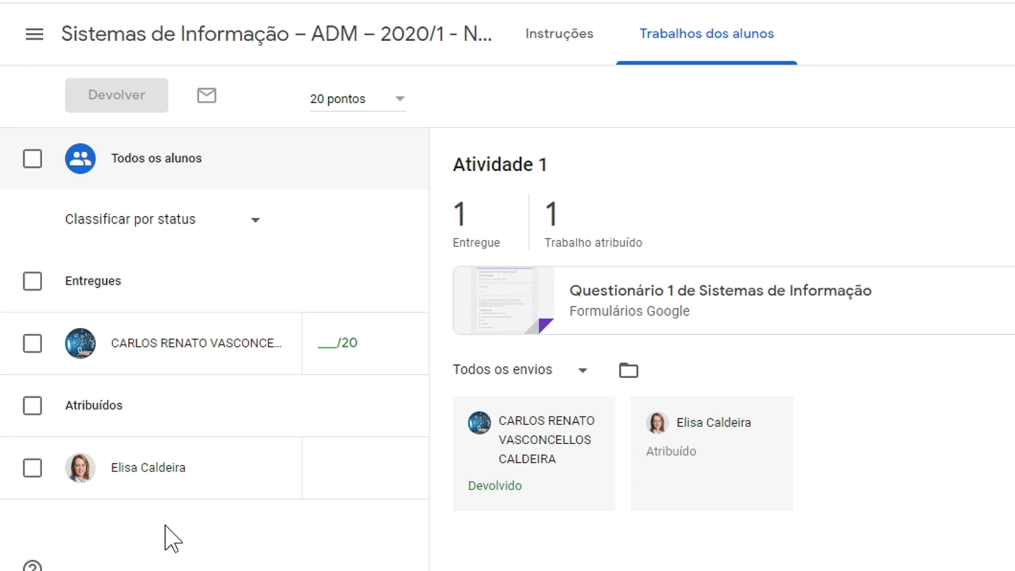
Step: In the second student's window, expand Atividade 1 under Atividades and open its attached quiz form
mouse_move(162, 563)
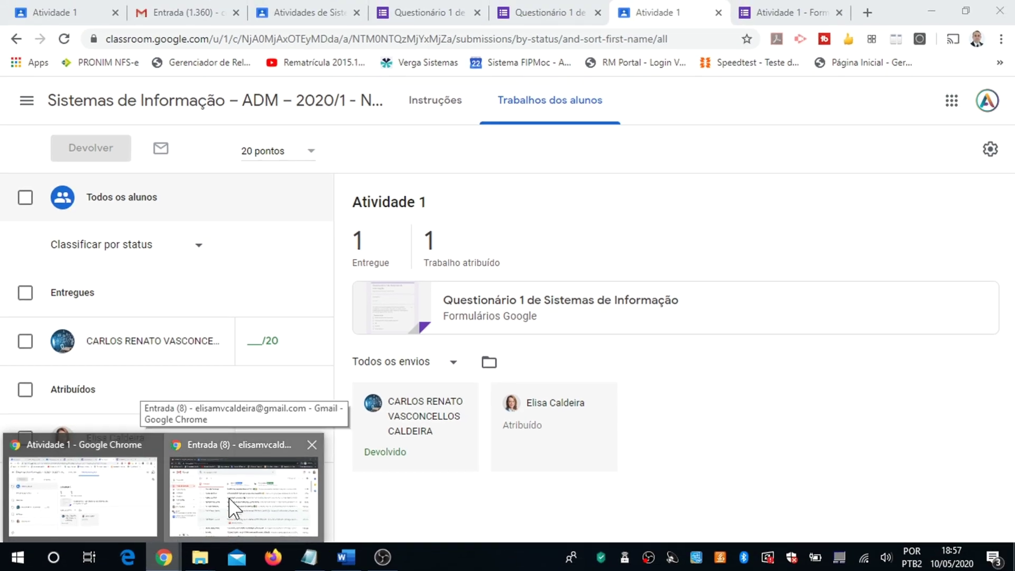
click(229, 498)
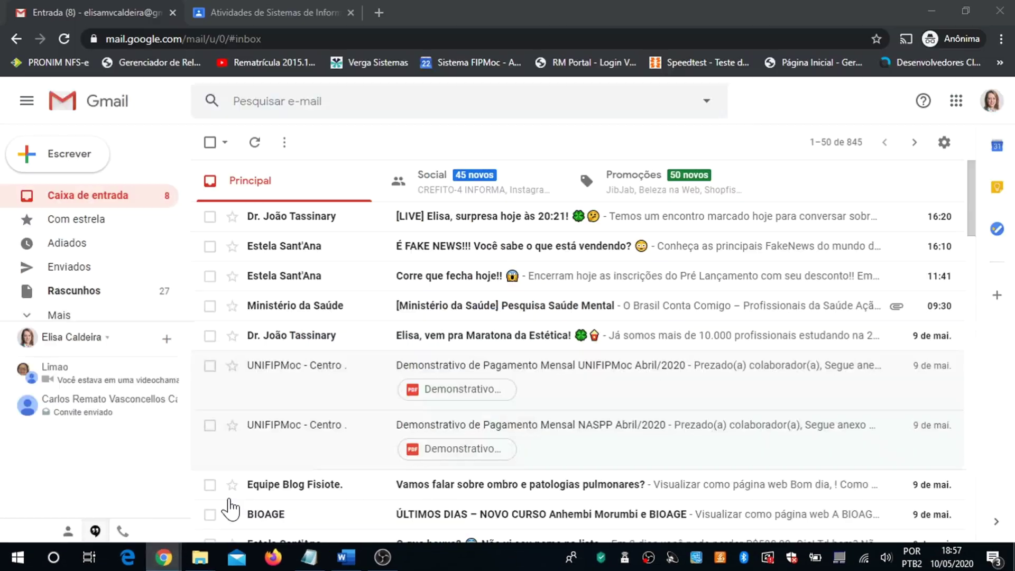
click(262, 9)
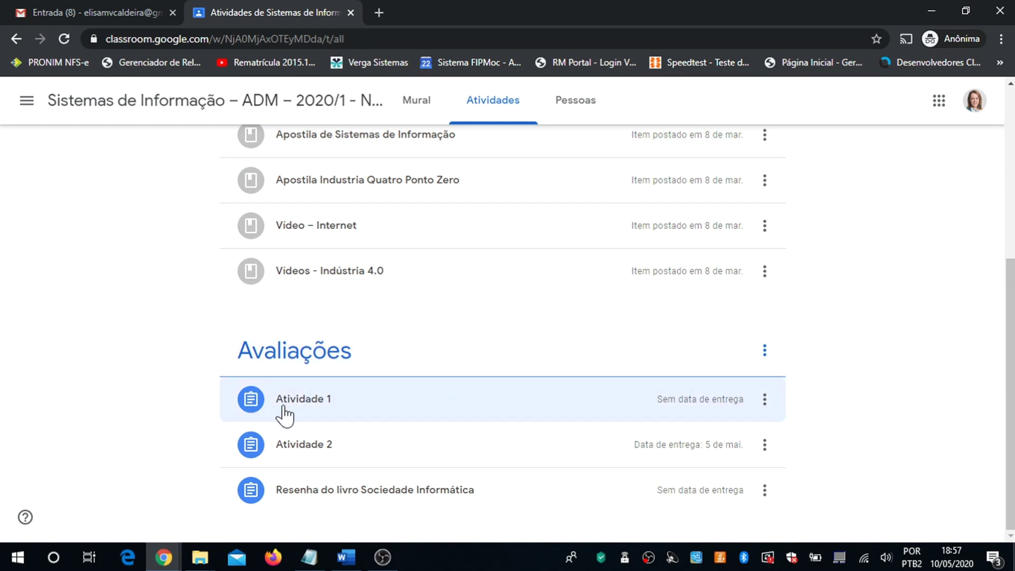
click(315, 403)
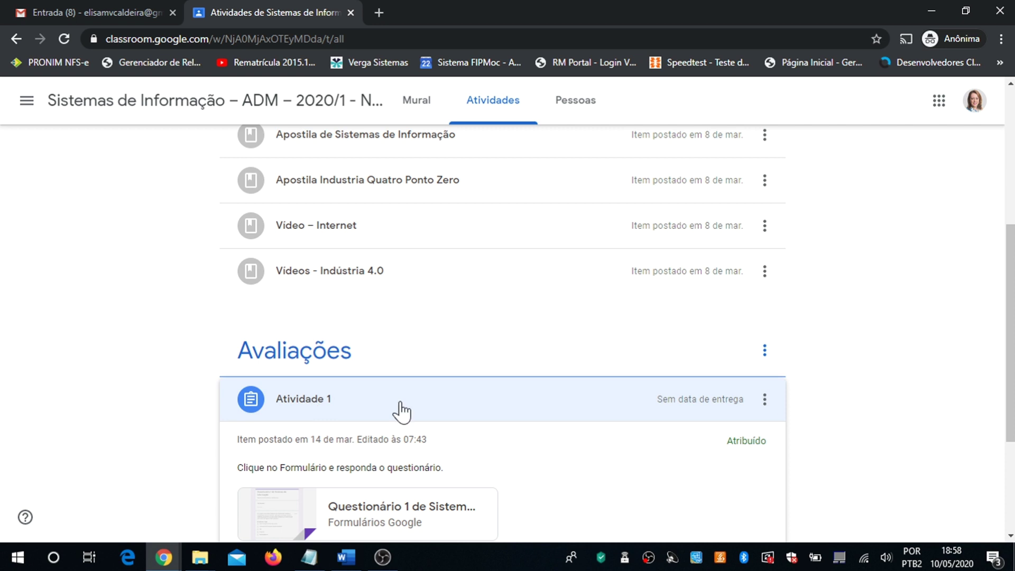
scroll(893, 447, down, 3)
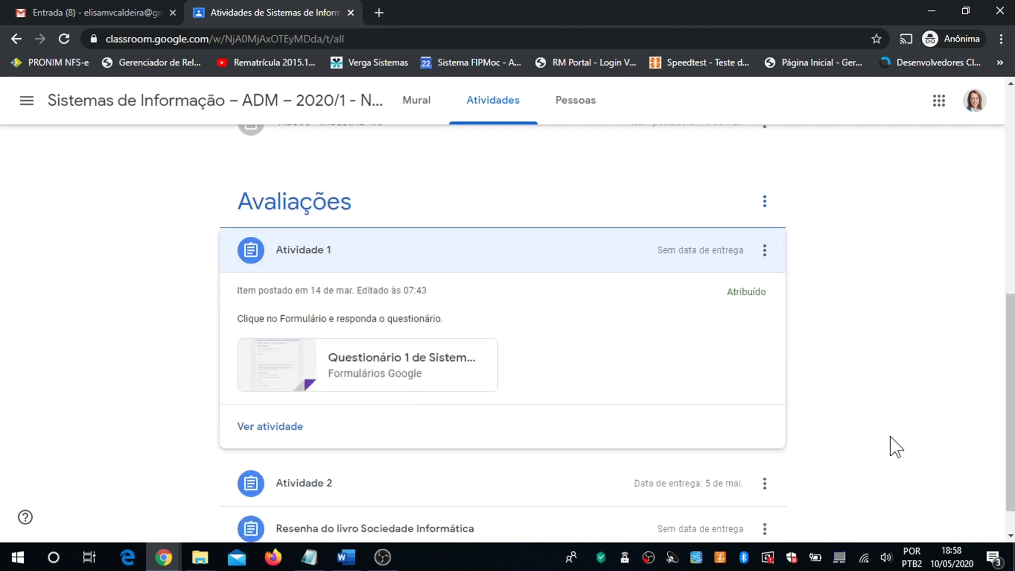
click(373, 360)
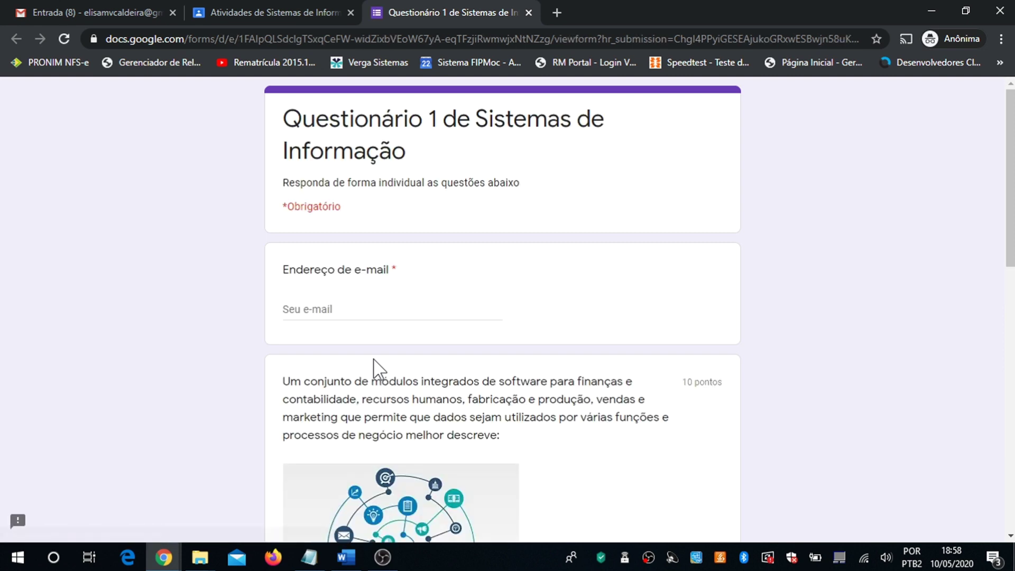
Step: Enter the second student's saved e-mail, answer ERP and custom PCs, and submit the quiz
click(335, 310)
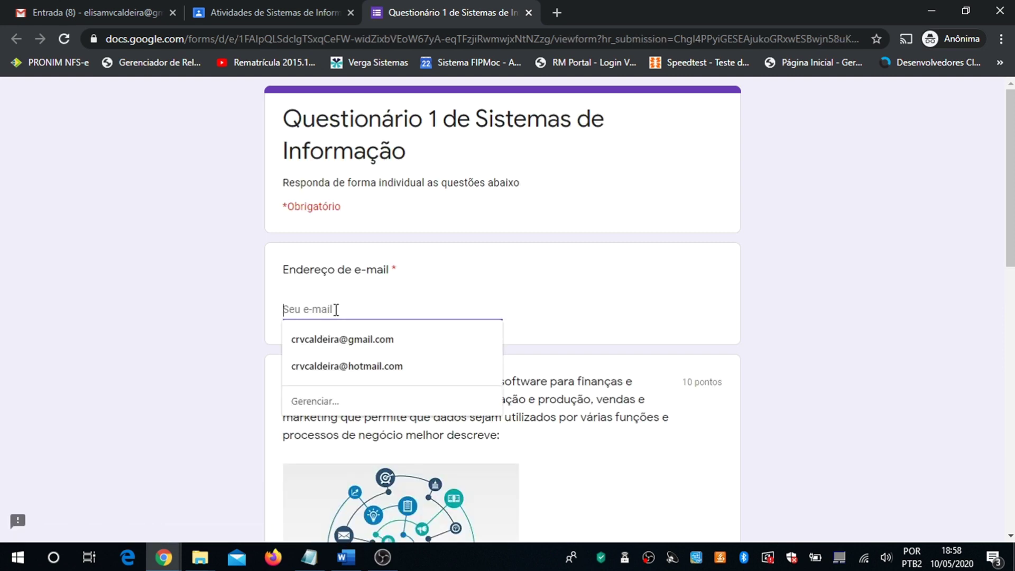
click(333, 343)
scroll(624, 379, down, 7)
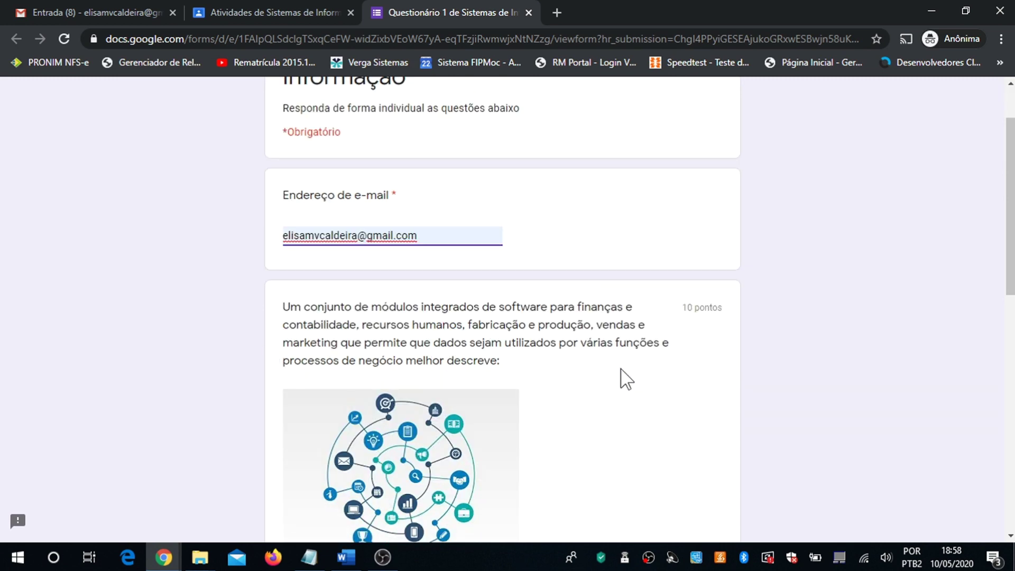
click(290, 309)
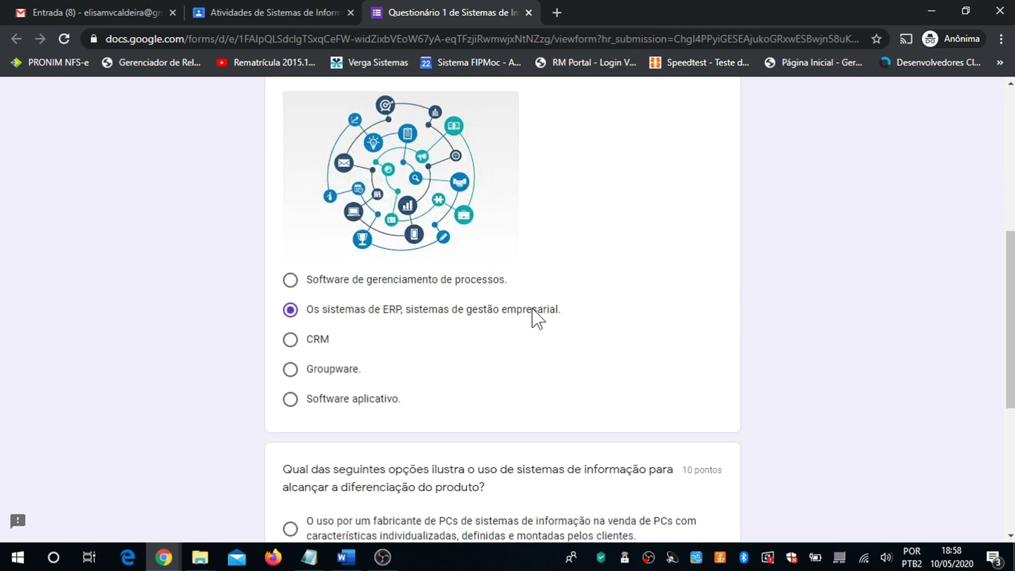
scroll(629, 316, down, 4)
click(291, 308)
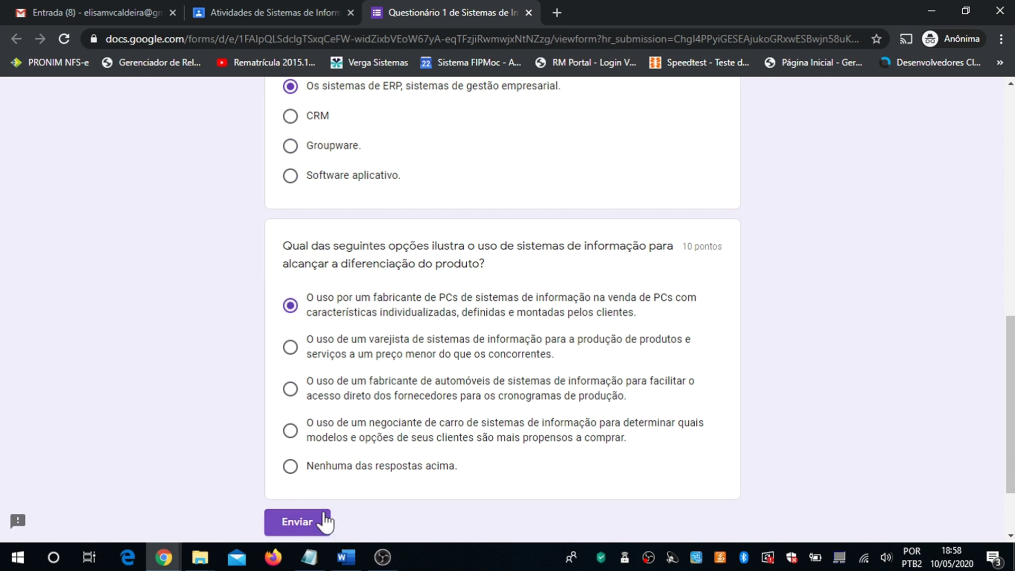
click(304, 522)
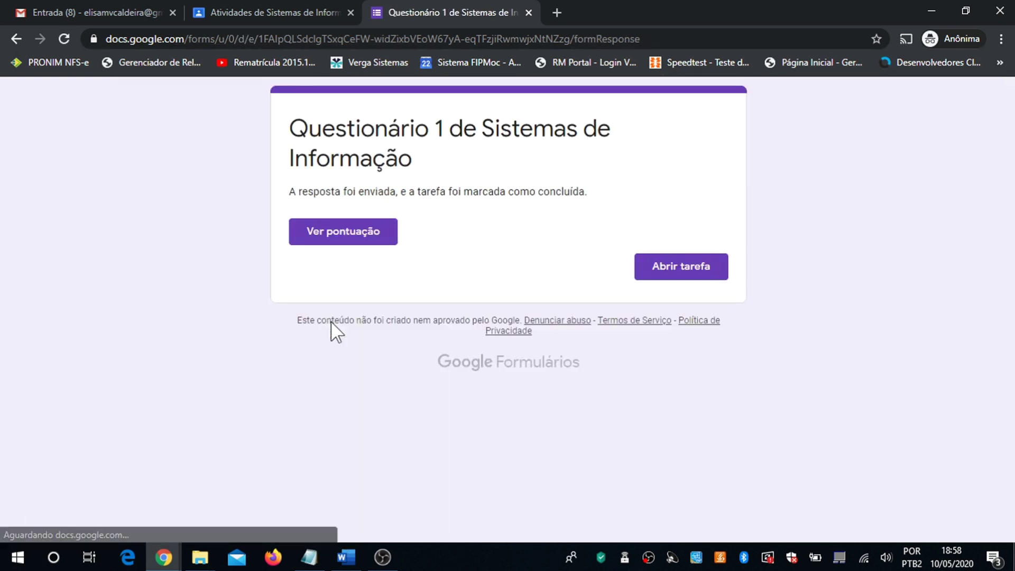
click(165, 555)
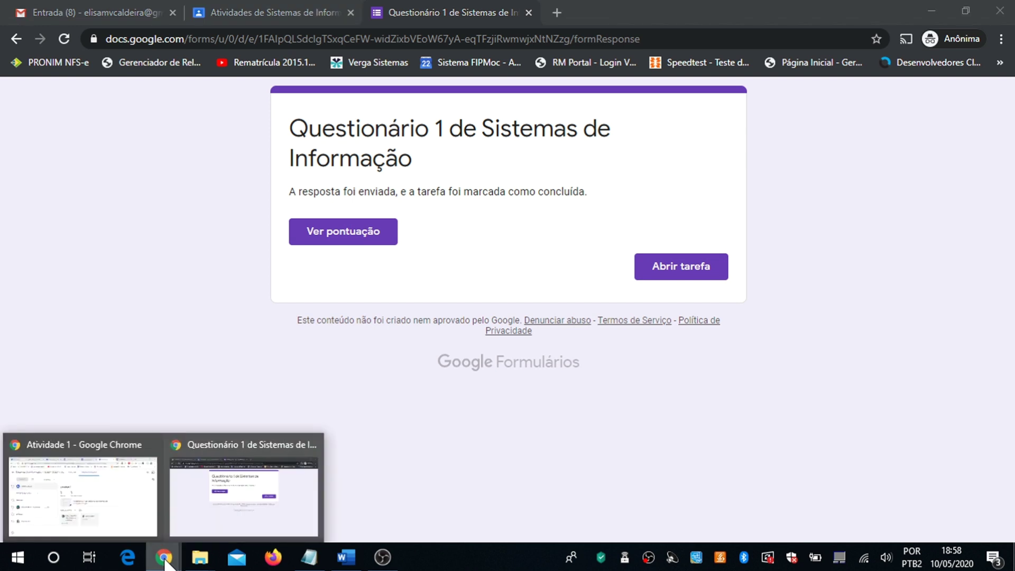
Step: Reload the teacher's Atividade 1 student work page so both submissions show as handed in
click(129, 476)
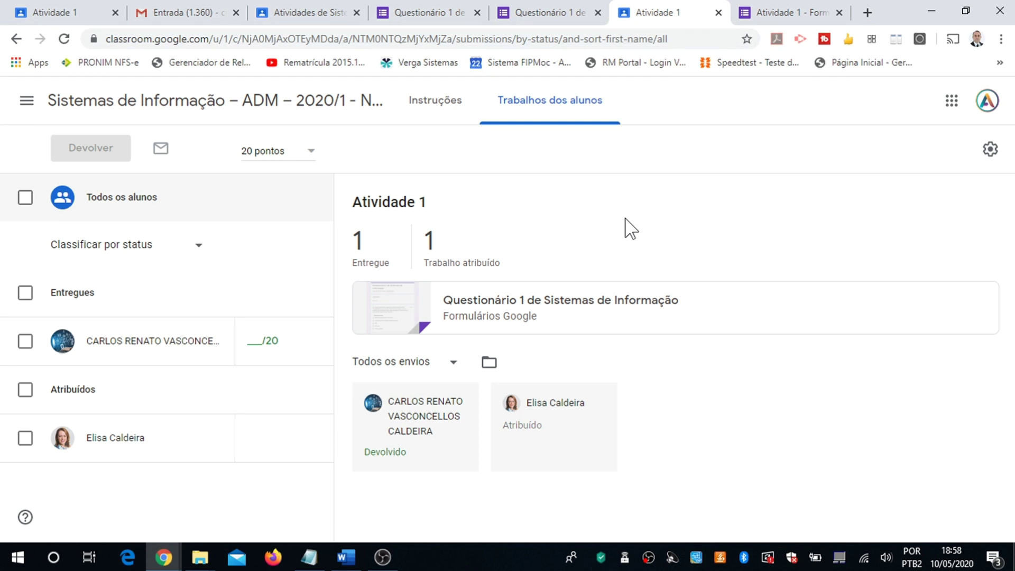
key(F5)
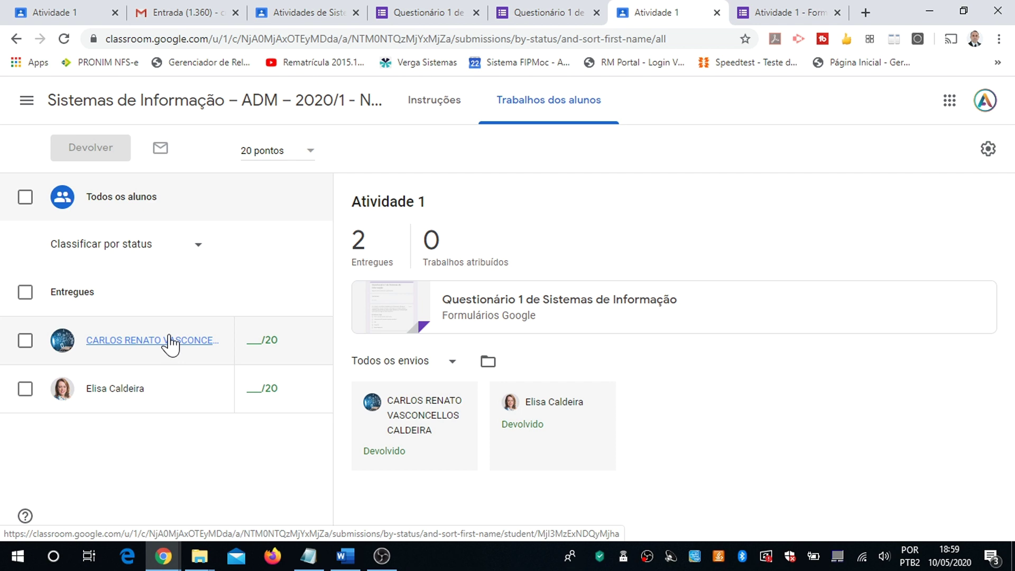
Step: View the second student's quiz score: 20/20, with 10/10 on the ERP question
click(161, 561)
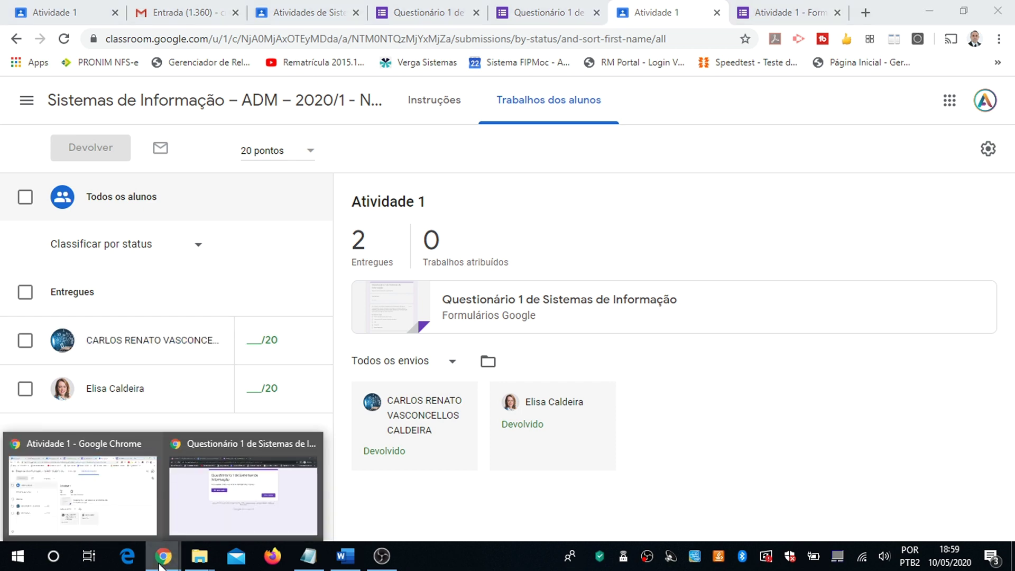
click(200, 527)
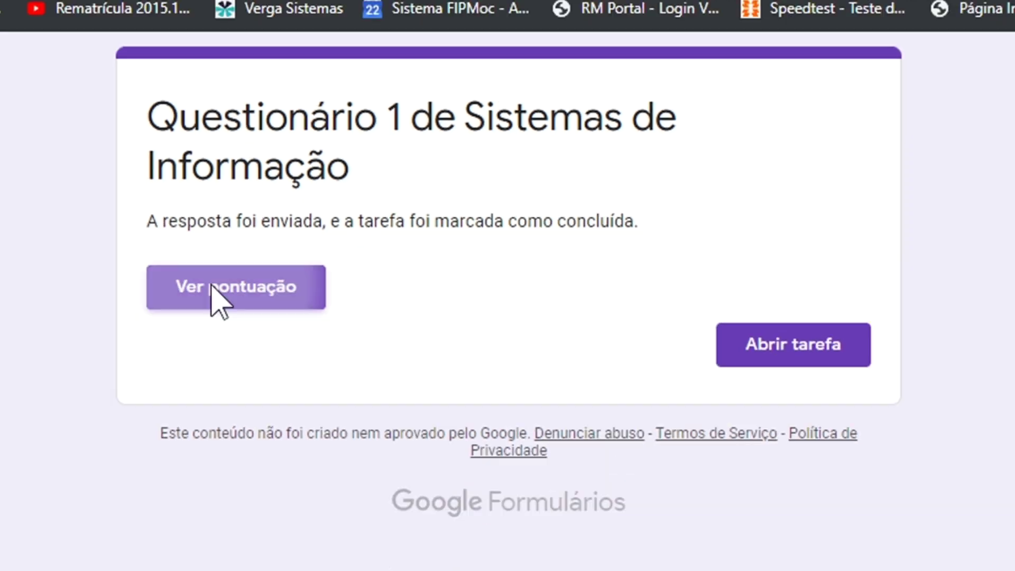
click(152, 320)
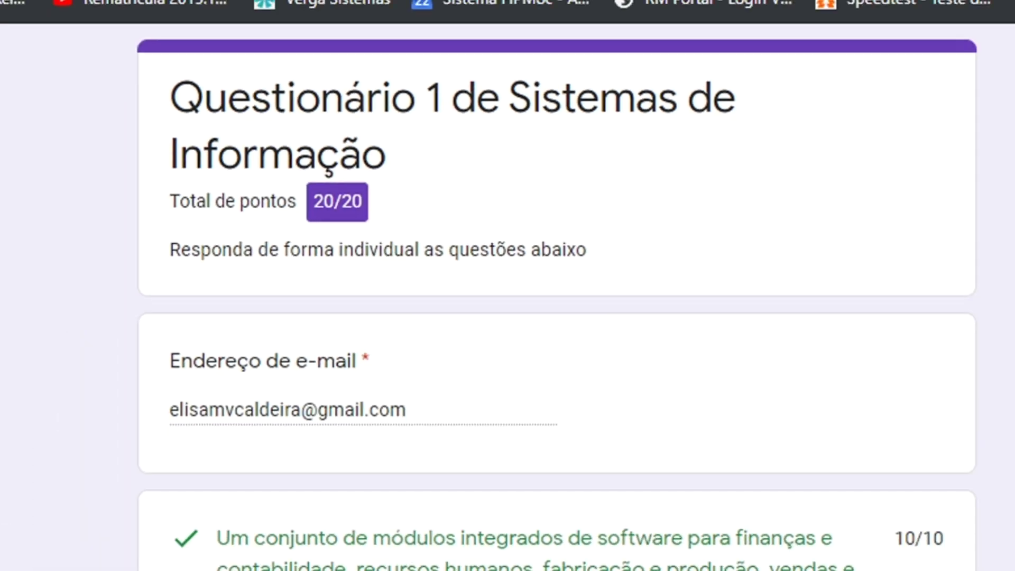
mouse_move(164, 557)
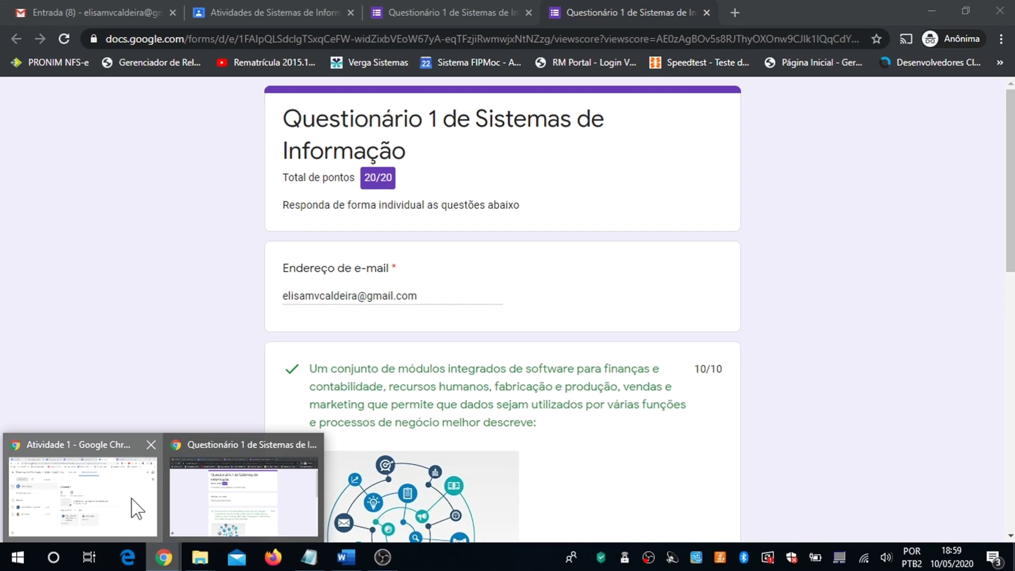
click(131, 499)
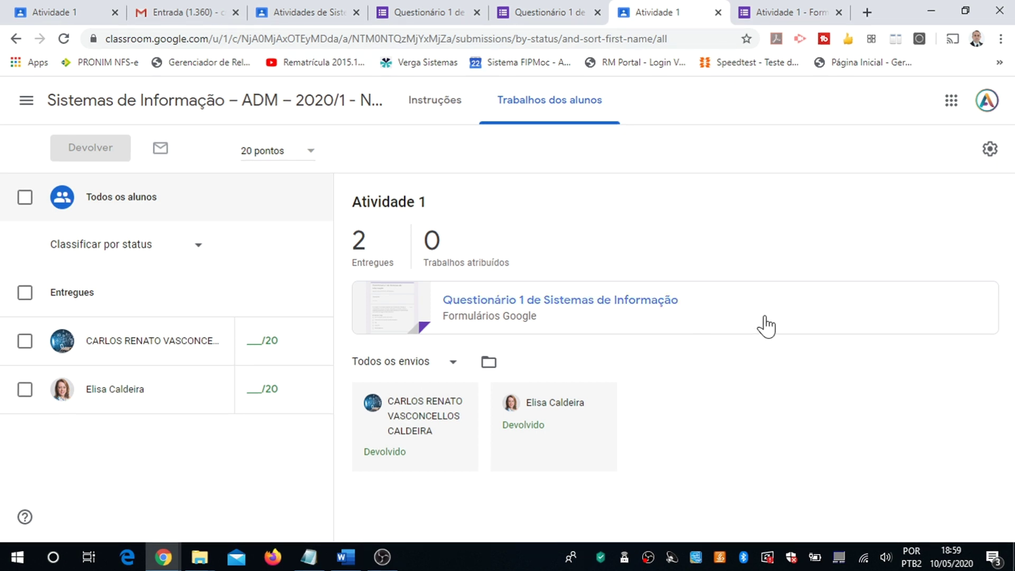
Step: Open the linked Questionário 1 form from Atividade 1's student work page
click(521, 302)
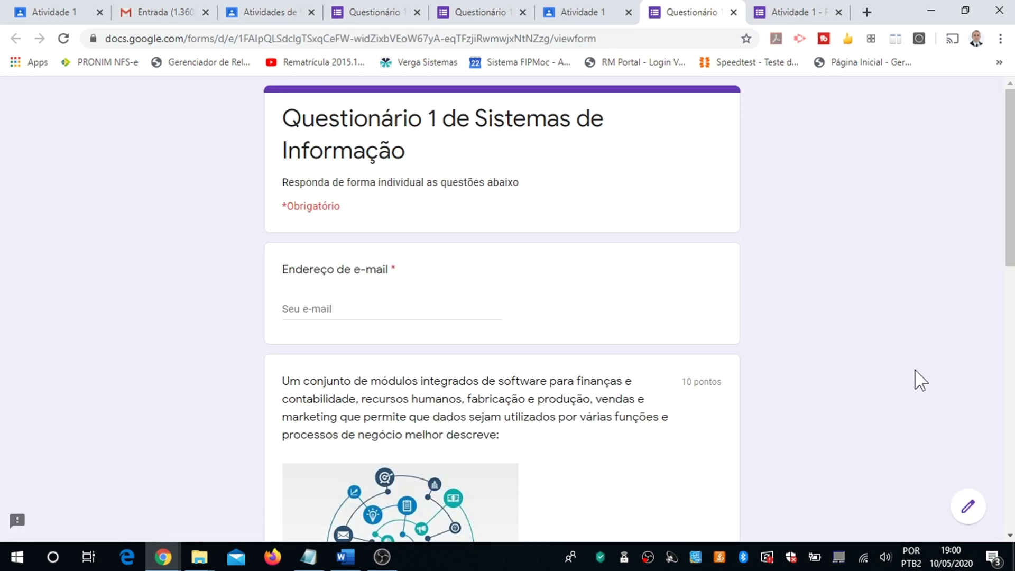
Step: Open Questionário 1 in edit mode and view its 2 collected responses
click(969, 511)
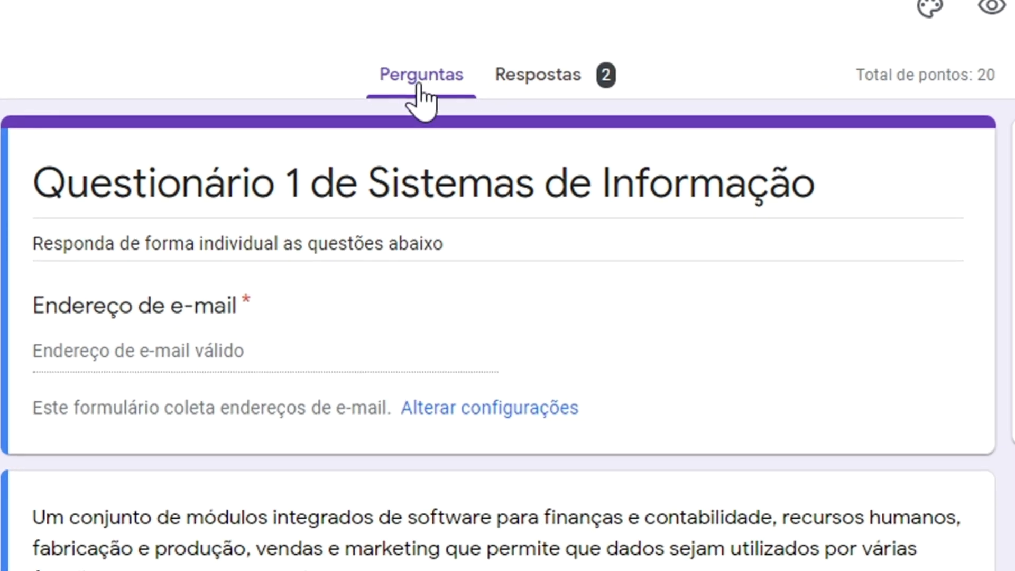
click(540, 77)
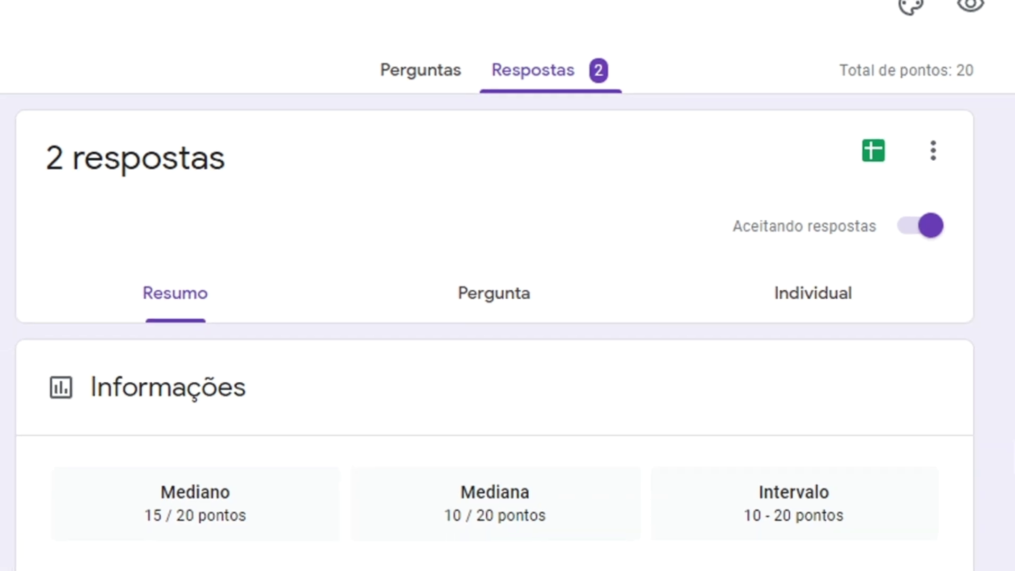
Step: Scroll through the Pontuações table and each question's answer chart in the response summary
scroll(998, 432, down, 2)
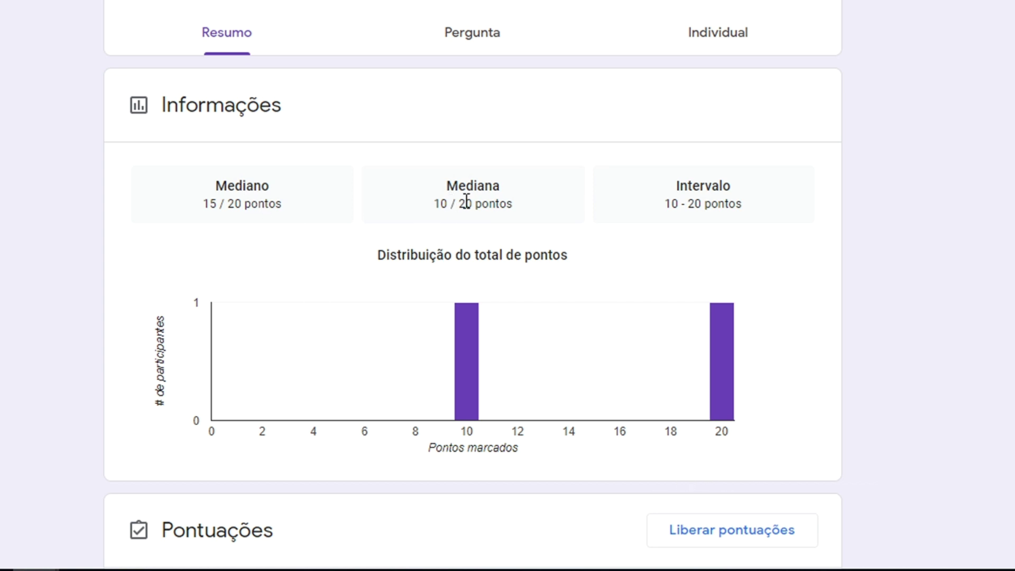
scroll(776, 289, down, 3)
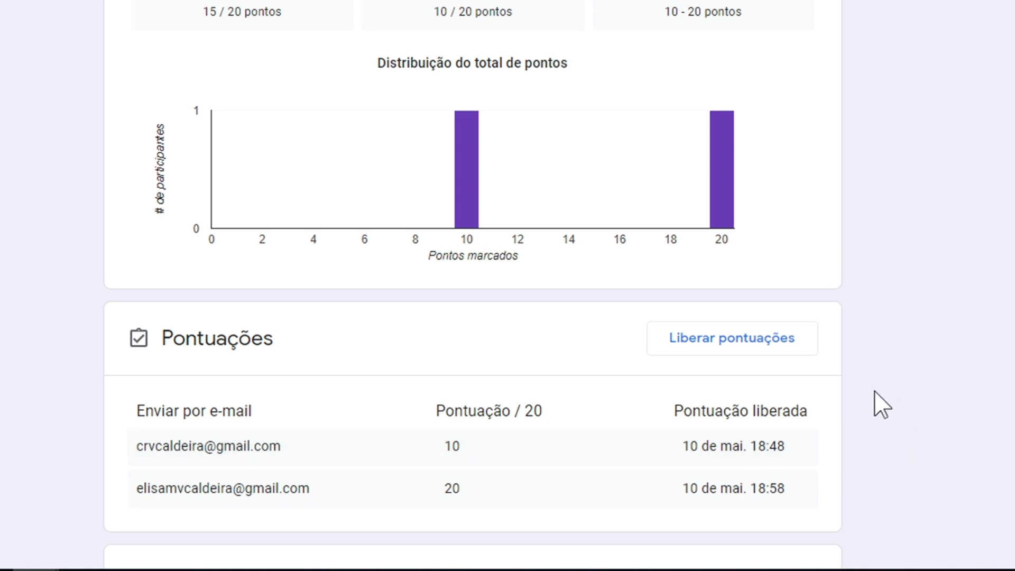
scroll(882, 406, down, 3)
scroll(882, 405, down, 3)
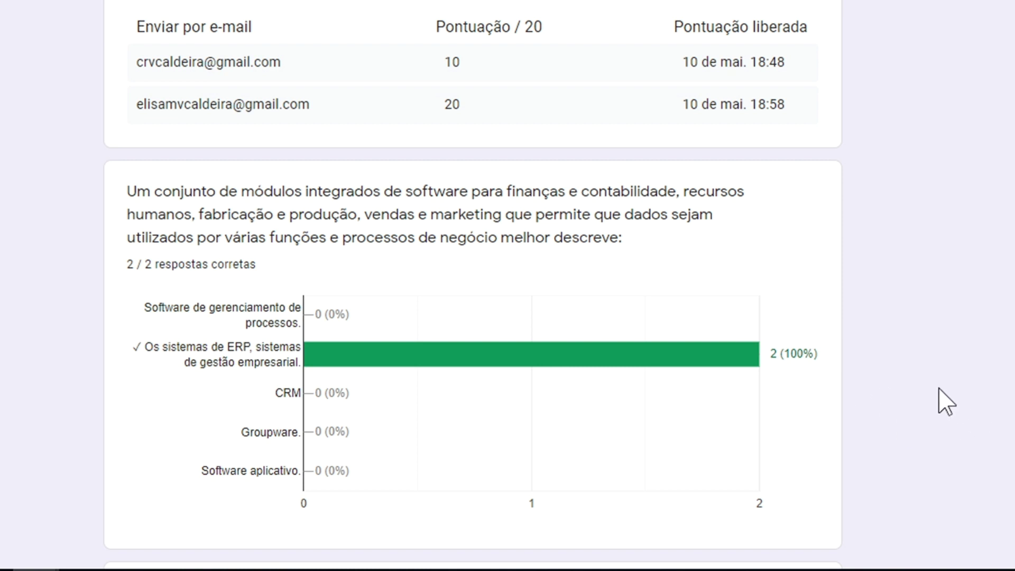
scroll(946, 403, down, 3)
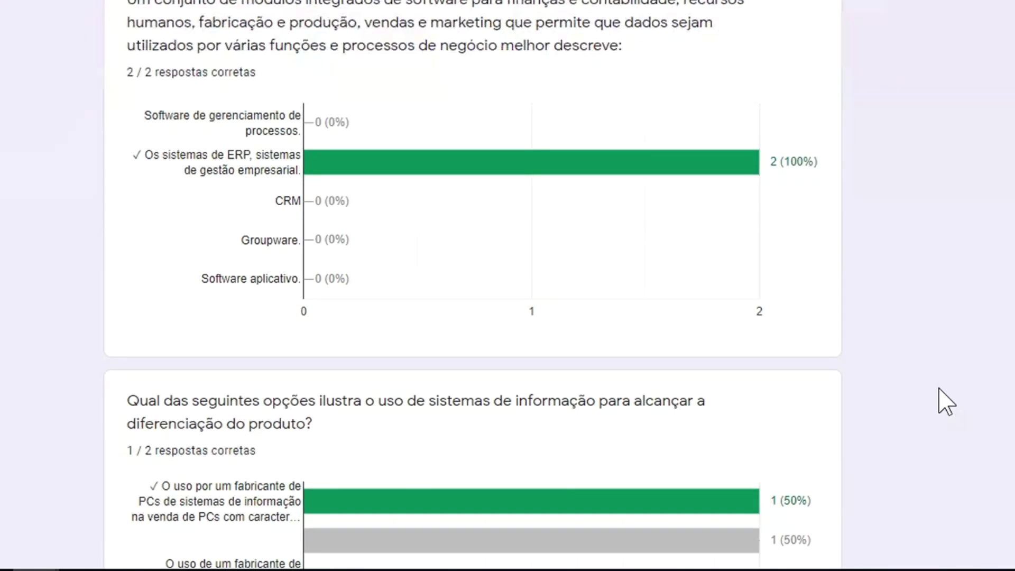
scroll(946, 403, down, 3)
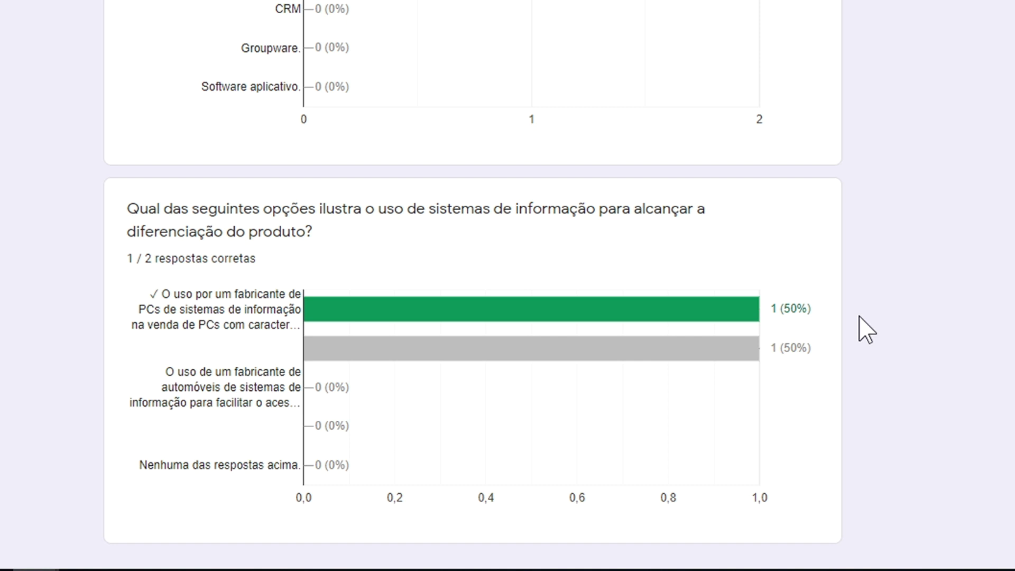
scroll(865, 329, up, 15)
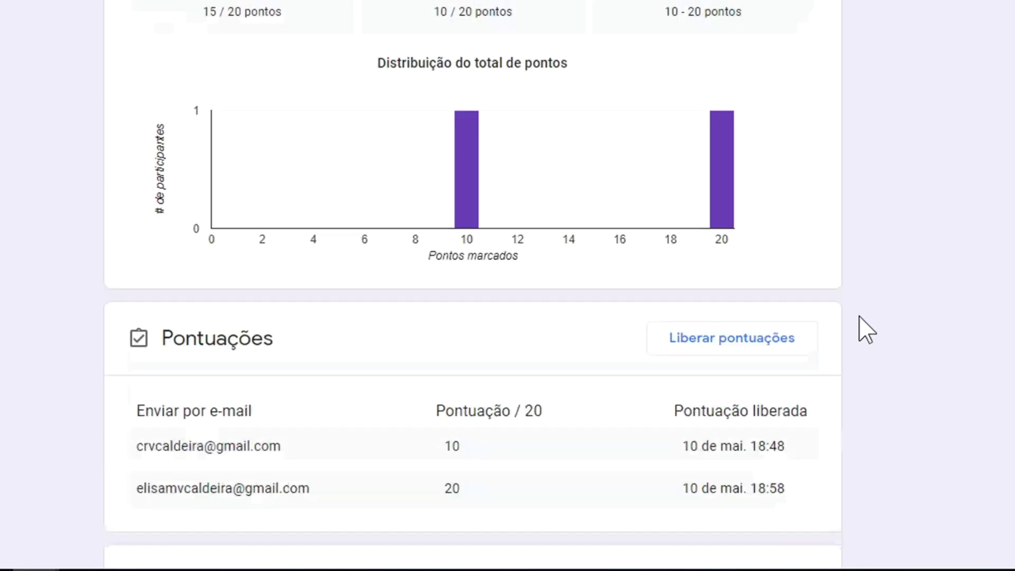
scroll(865, 329, up, 5)
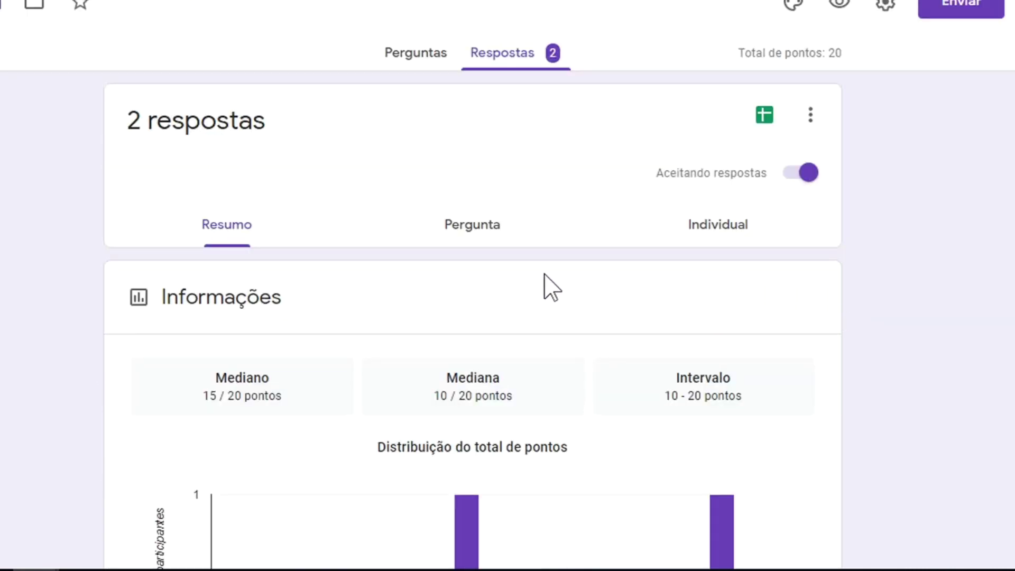
Step: Switch to the per-question view and check the ERP question's 2 answers
click(465, 232)
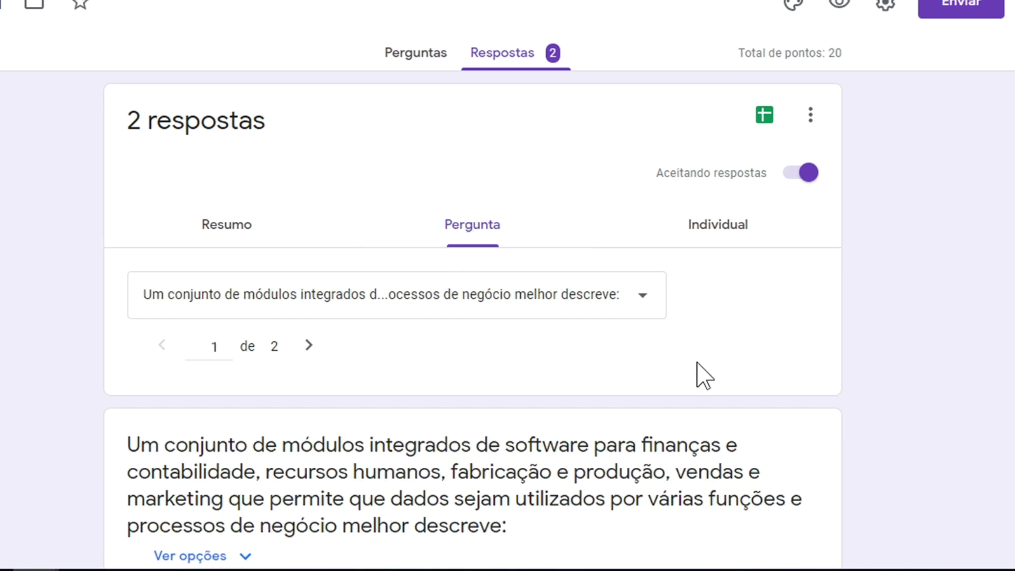
scroll(697, 363, down, 7)
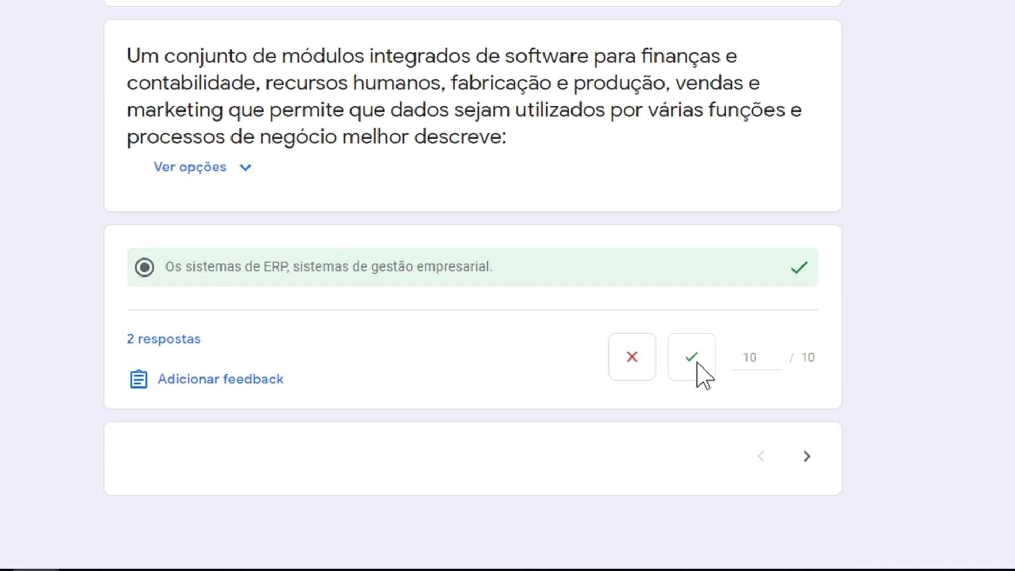
scroll(697, 363, up, 7)
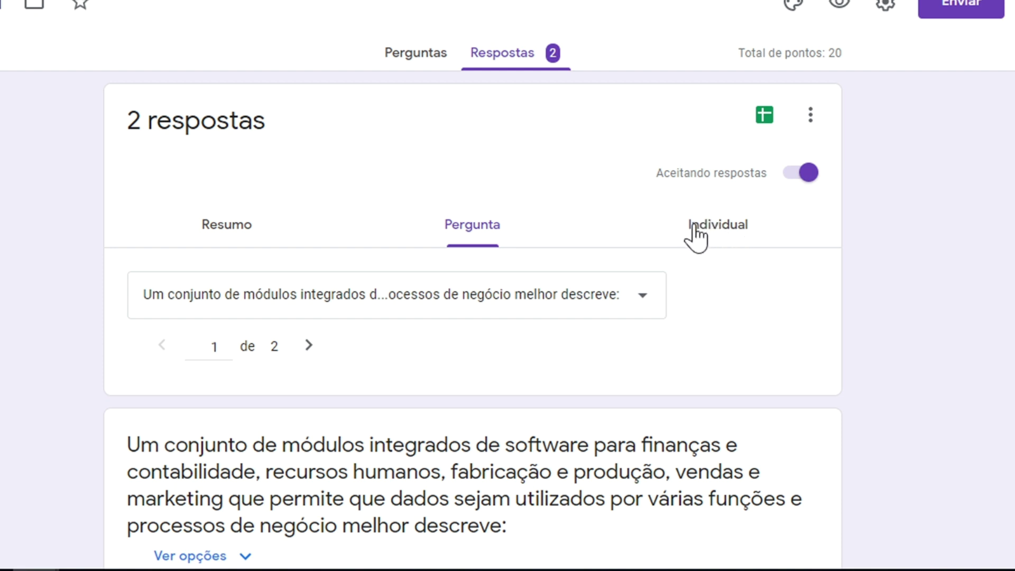
Step: Open the Individual view and look through response 1, scored 10 of 20
click(728, 238)
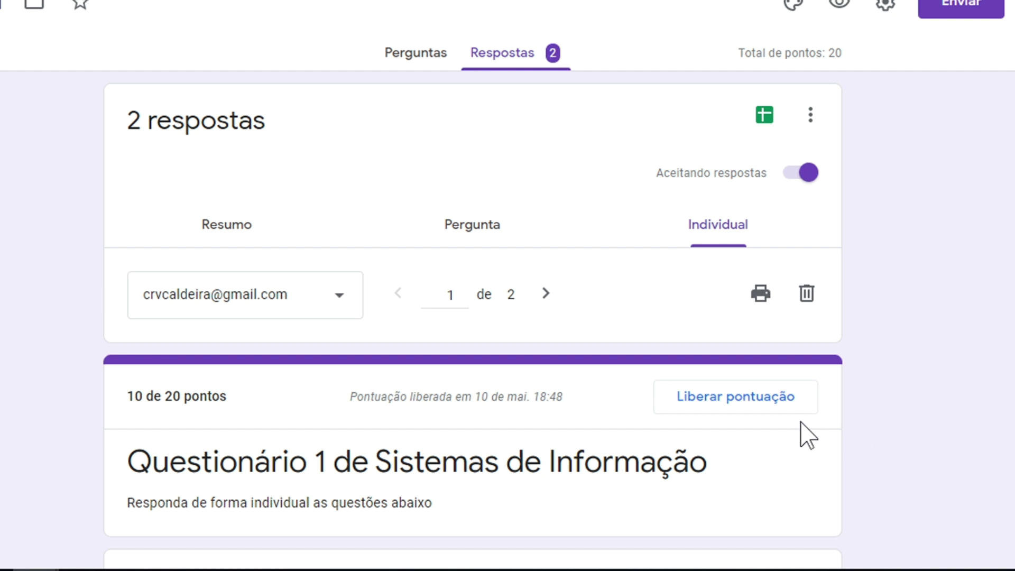
scroll(808, 435, down, 2)
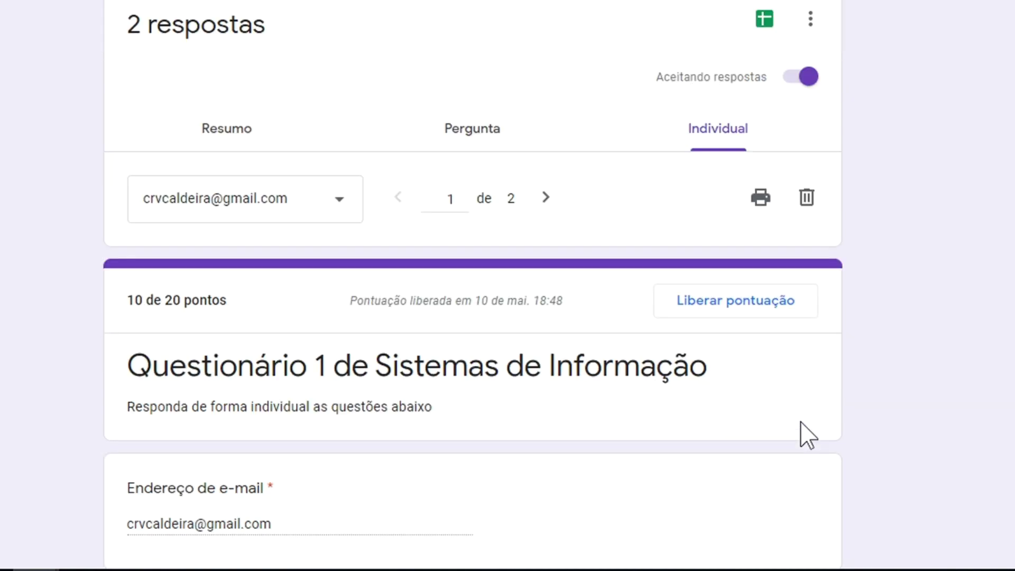
scroll(808, 435, down, 7)
scroll(801, 422, up, 4)
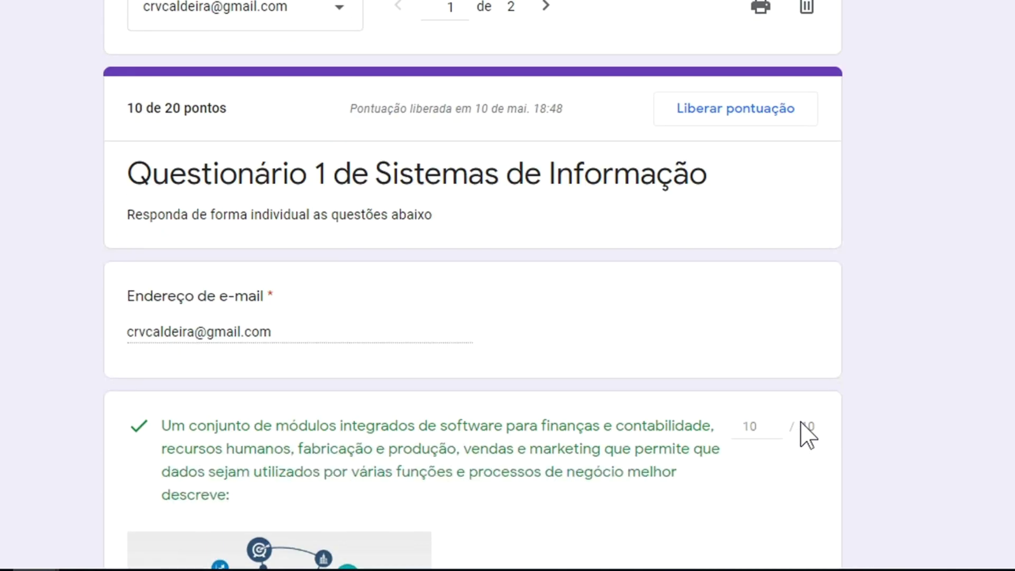
scroll(800, 422, up, 4)
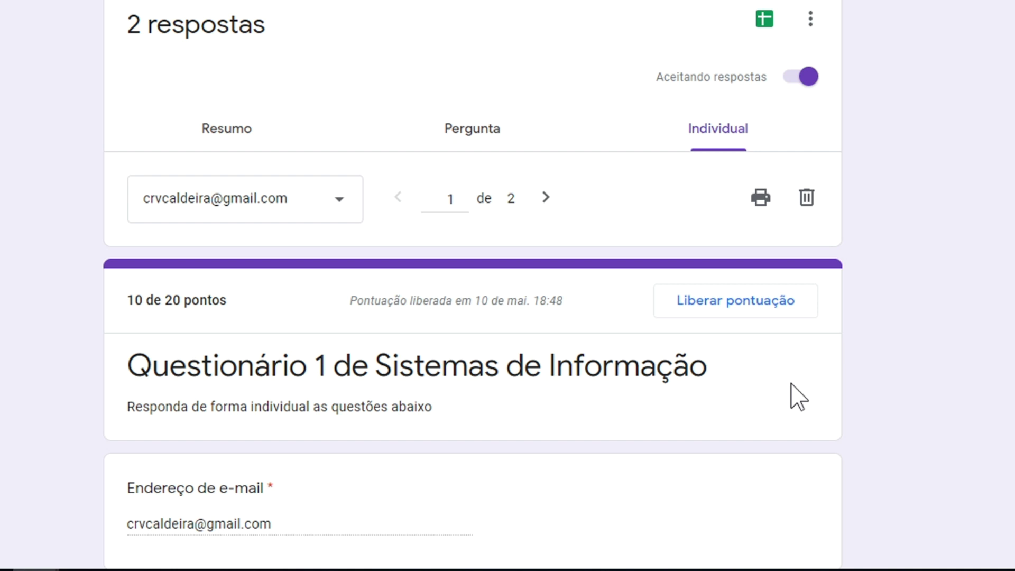
scroll(798, 398, down, 3)
scroll(799, 398, down, 4)
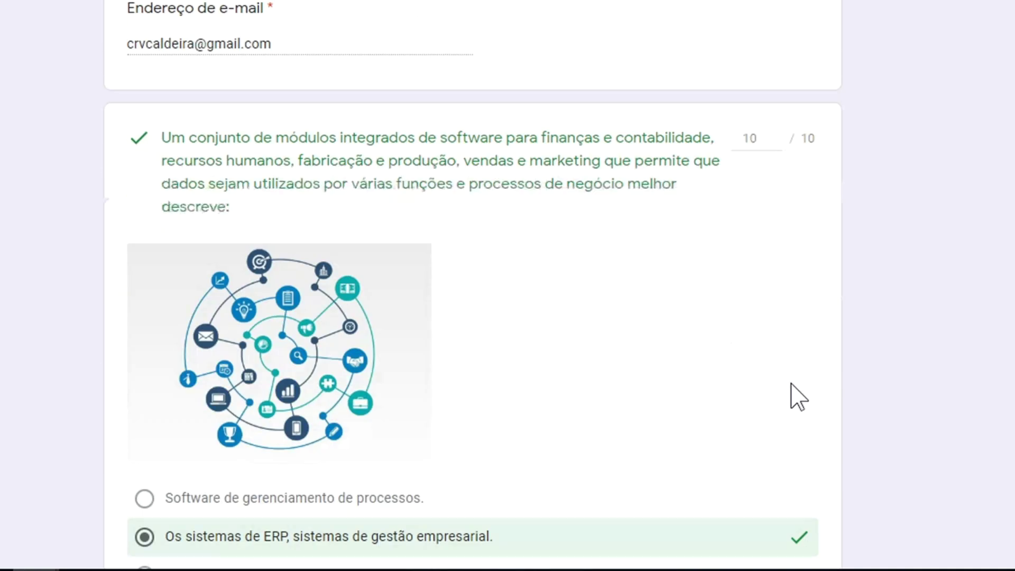
scroll(798, 397, down, 3)
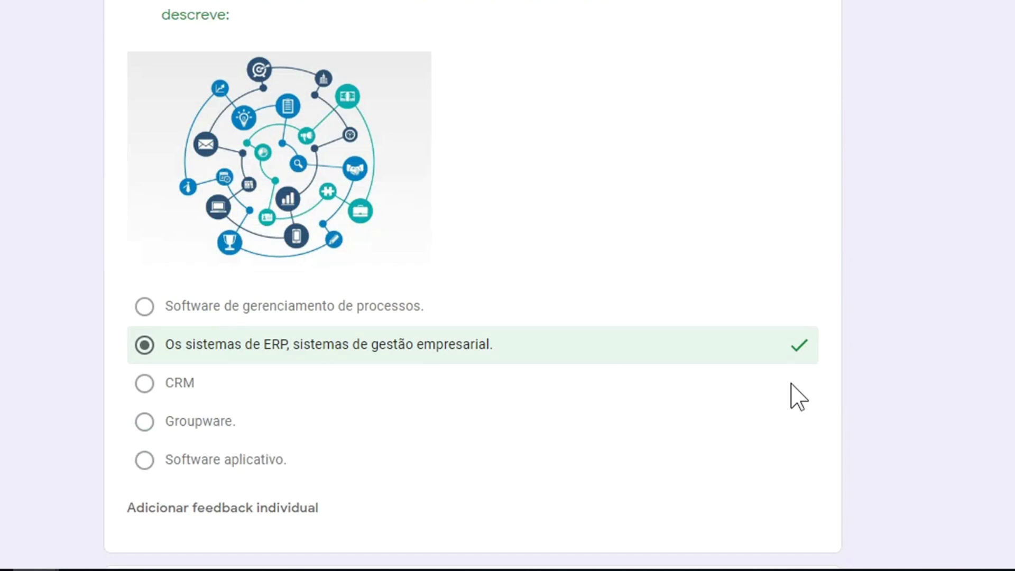
scroll(799, 398, down, 9)
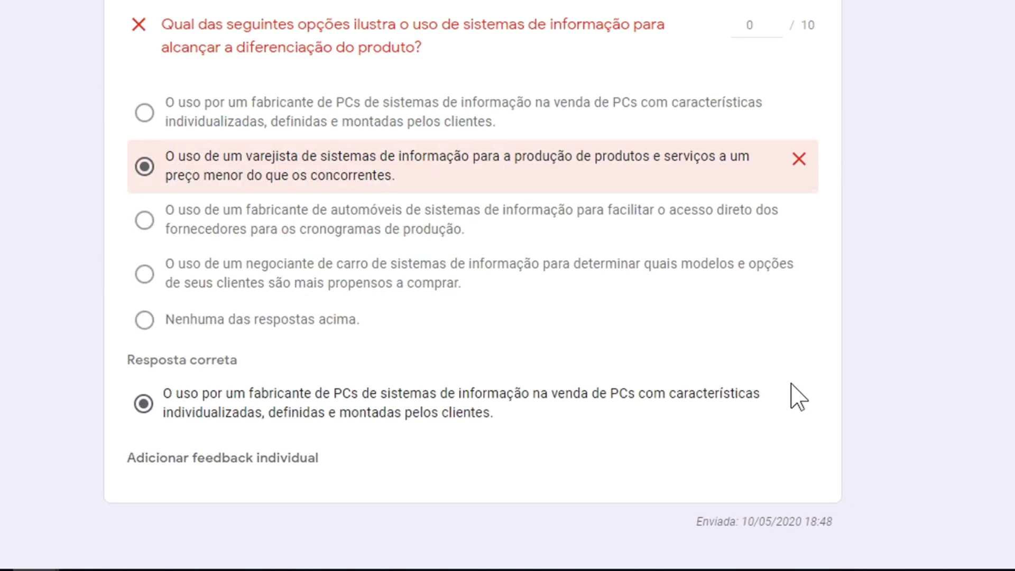
scroll(798, 398, up, 15)
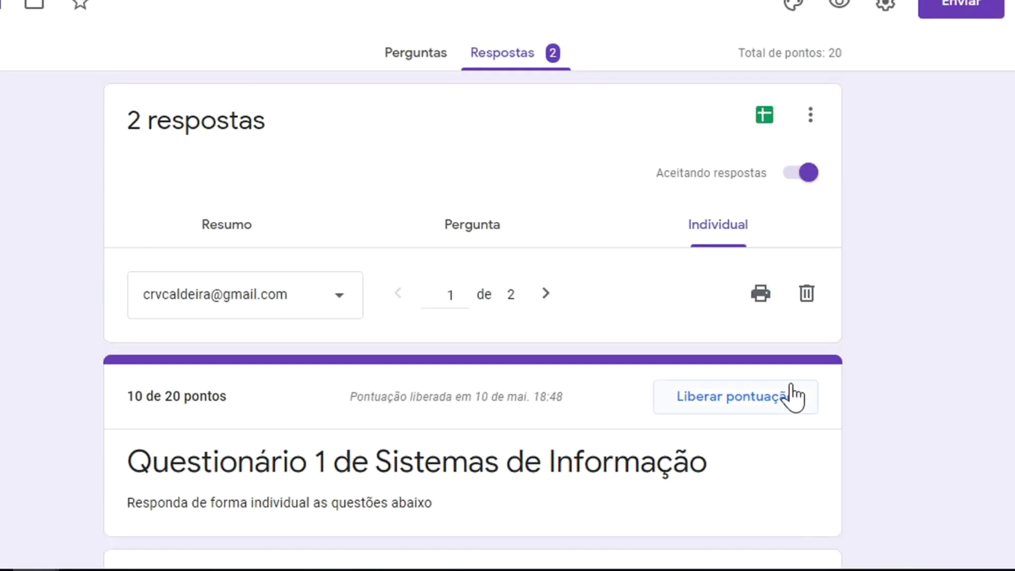
Step: Review the second response (20 of 20), then go back to response 1 via the respondent list
click(546, 294)
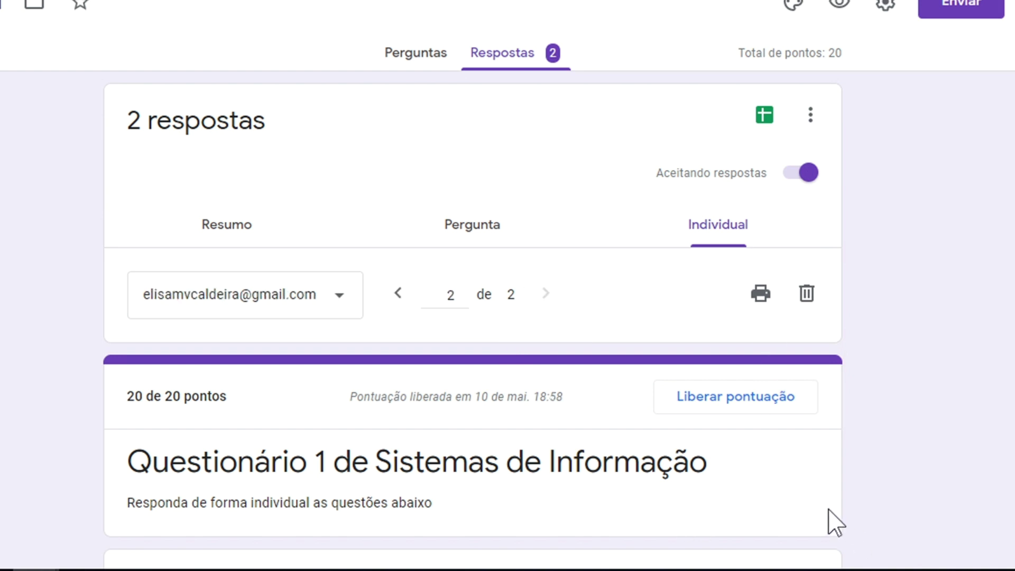
scroll(832, 515, down, 2)
scroll(831, 521, down, 10)
scroll(832, 521, up, 8)
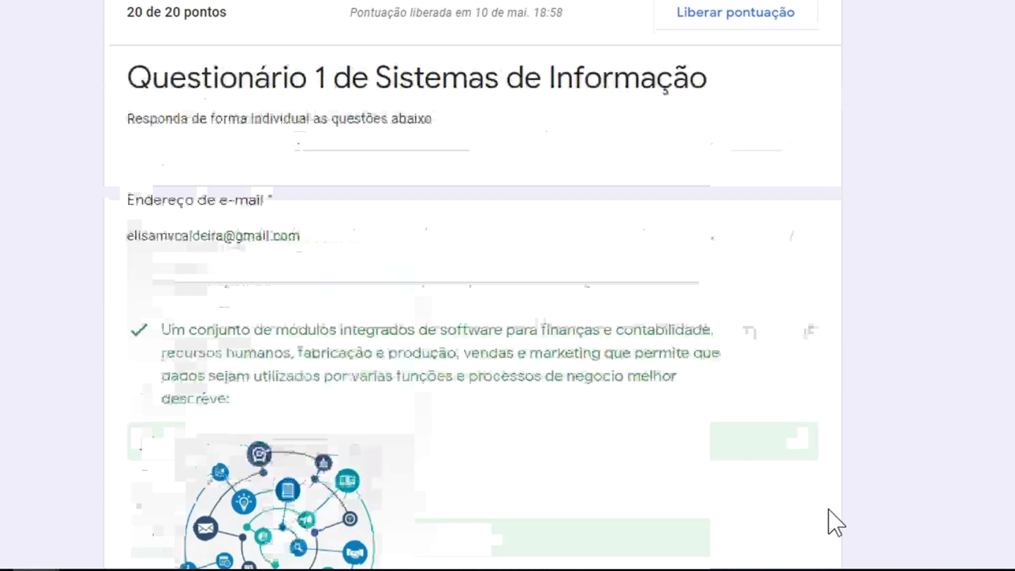
scroll(836, 522, up, 4)
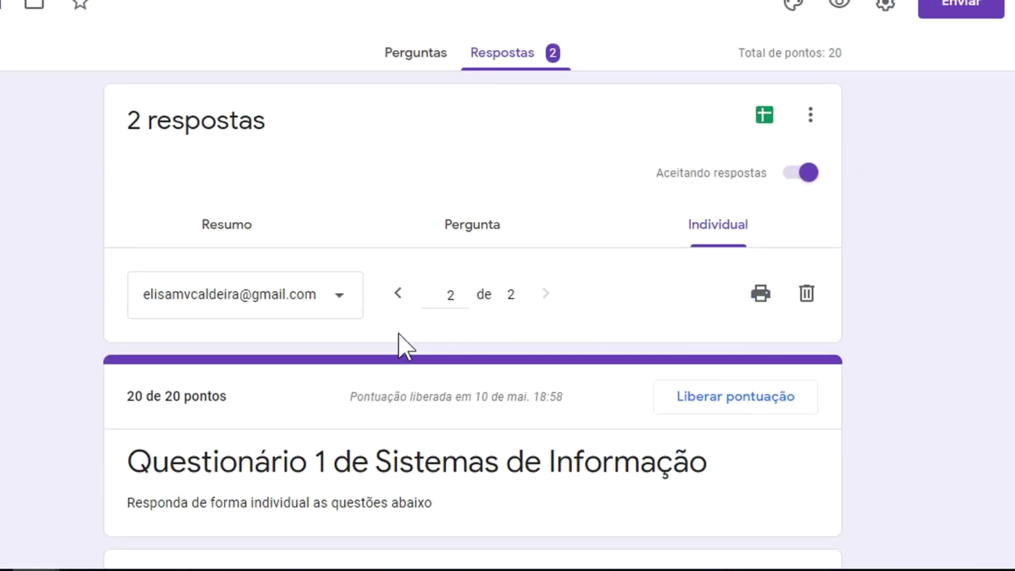
click(339, 308)
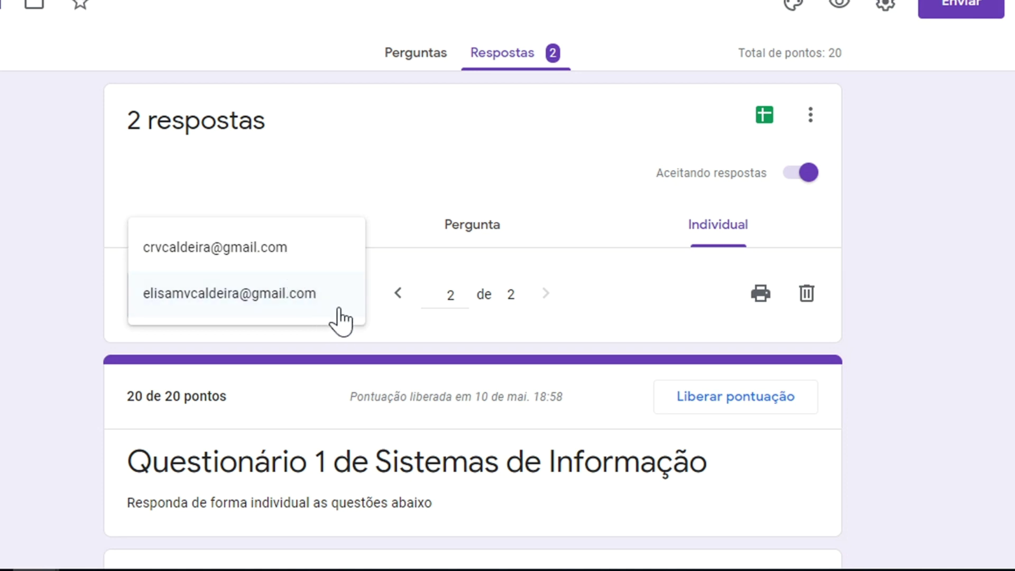
click(263, 253)
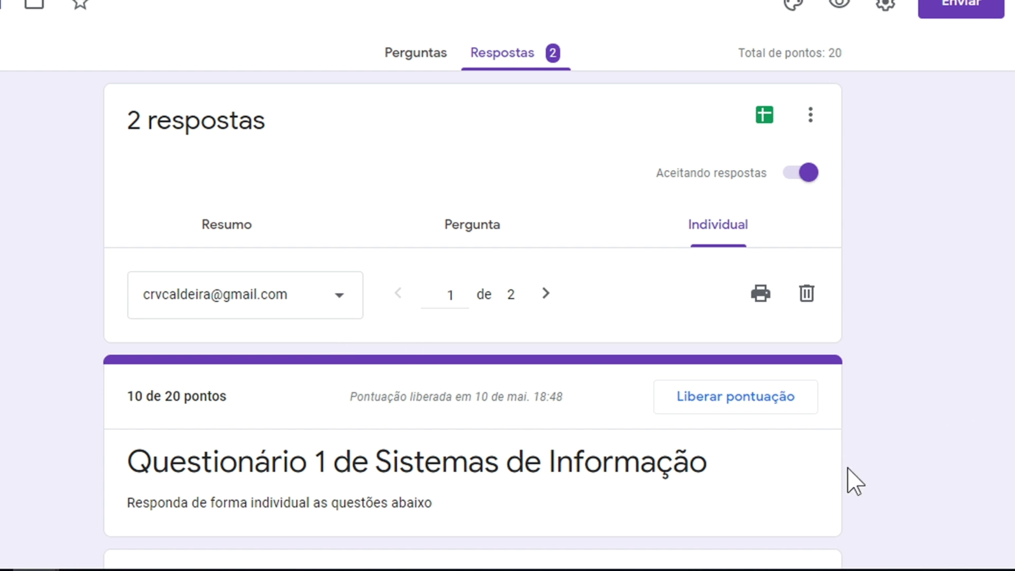
click(224, 234)
Step: Scroll the summary to the Pontuações, then bring up Atividade 1's student work in Classroom
scroll(838, 404, down, 3)
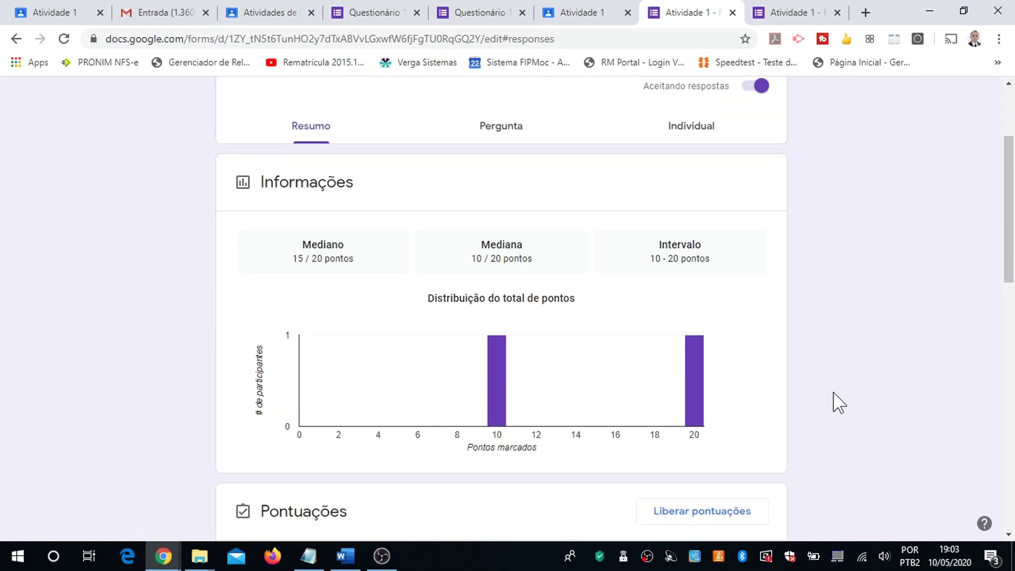
scroll(839, 403, down, 4)
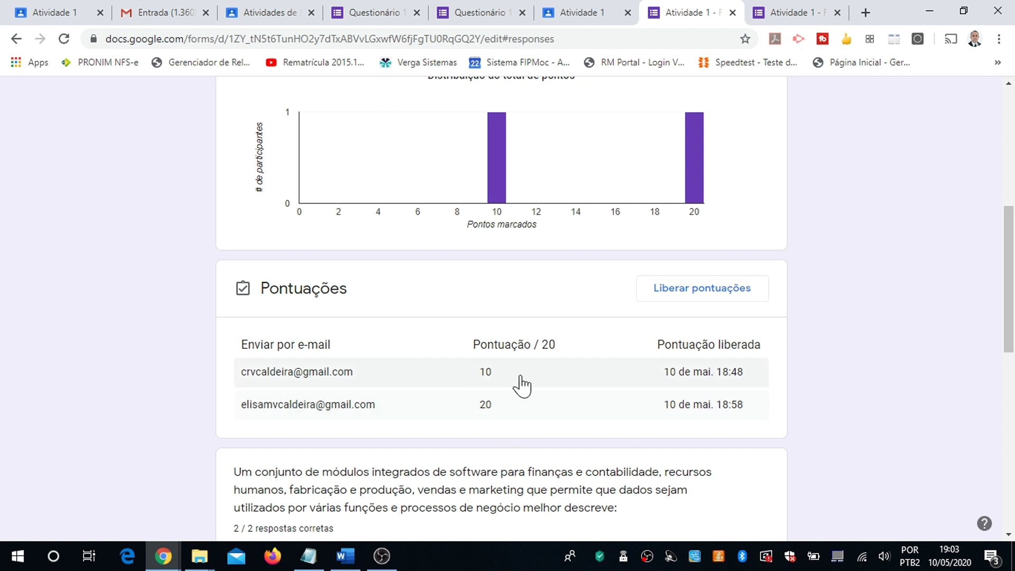
click(580, 21)
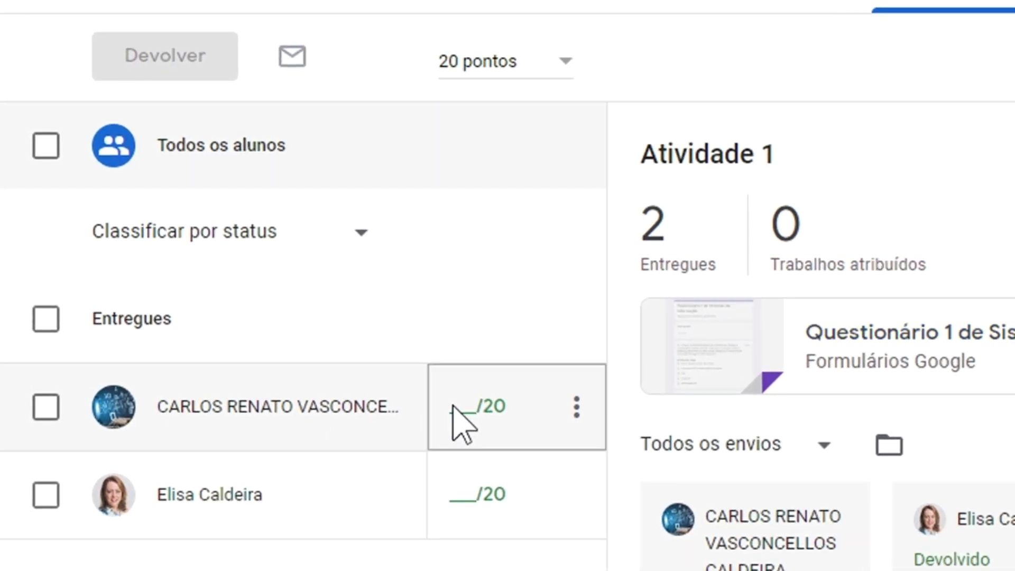
Step: Enter draft grades of 10/20 and 20/20 for the two students
click(456, 407)
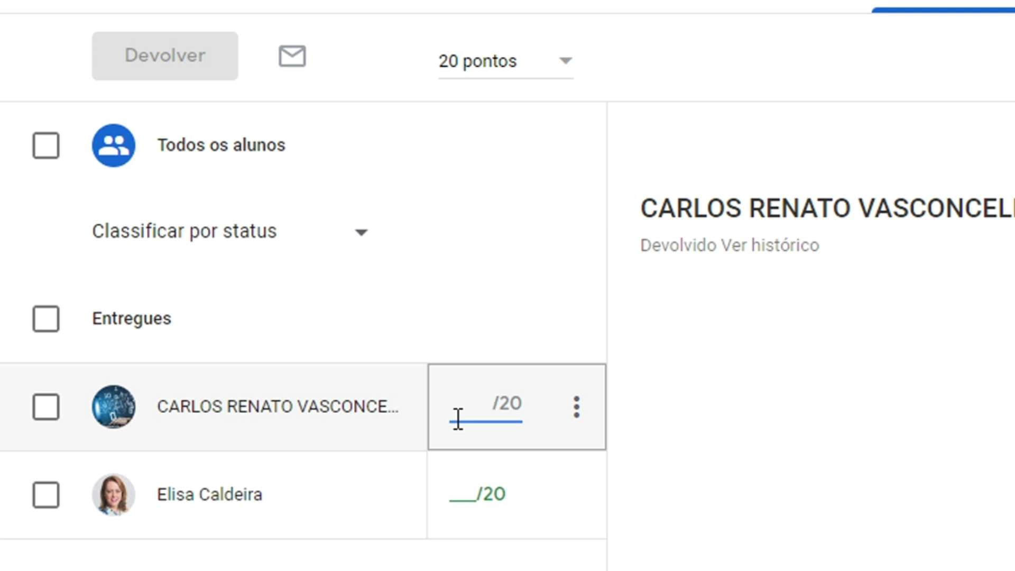
text(10)
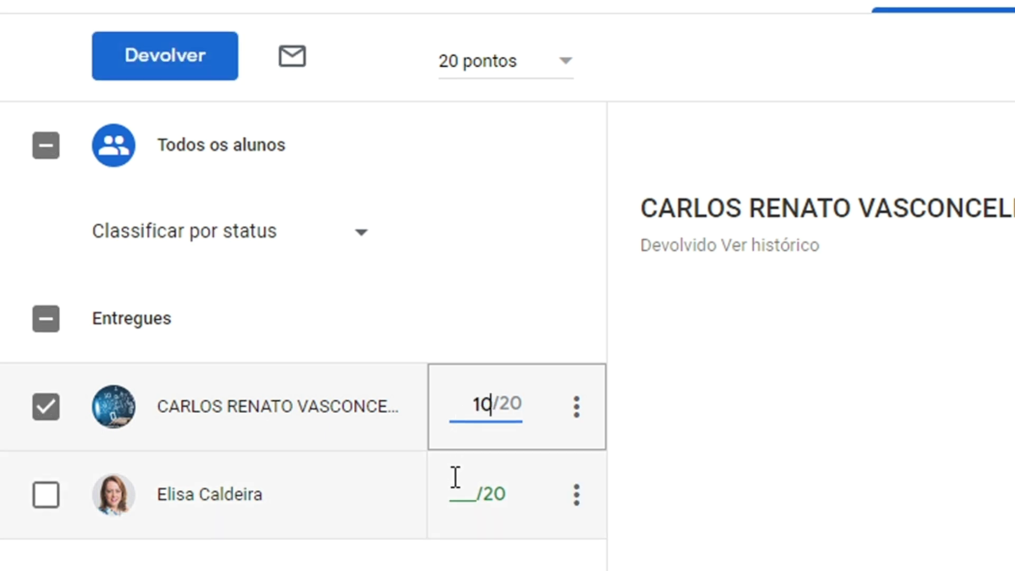
click(463, 501)
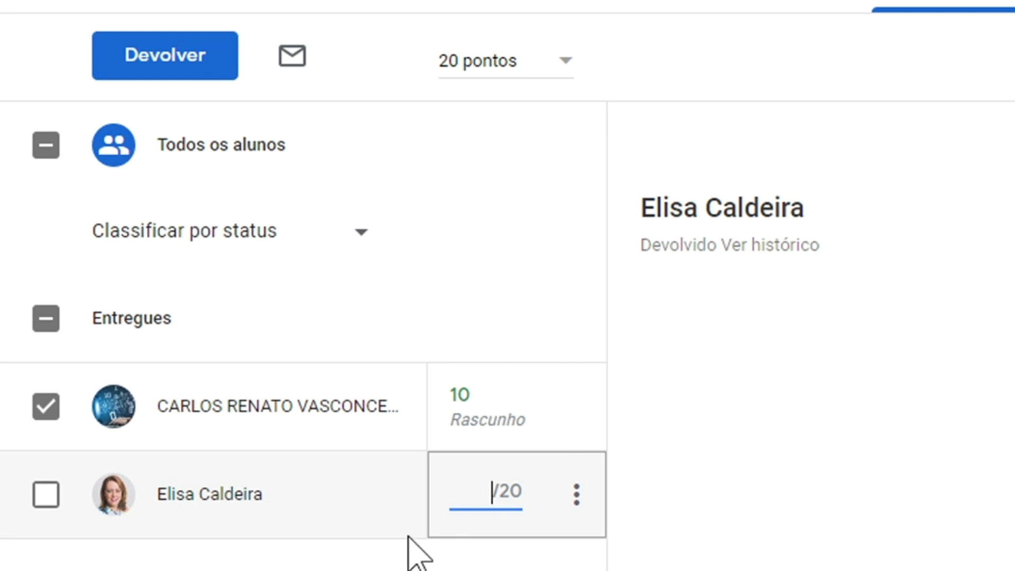
text(20)
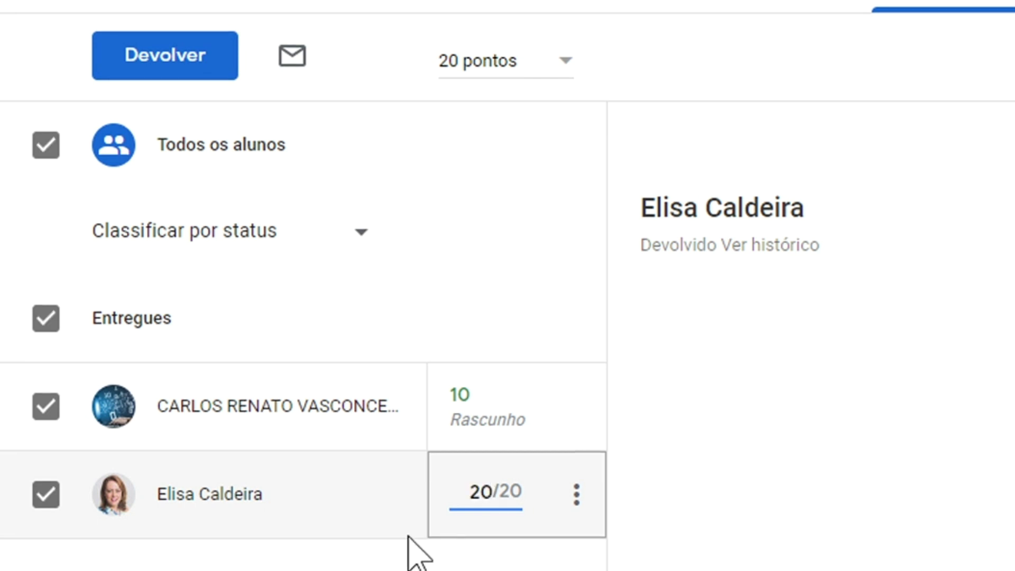
key(Return)
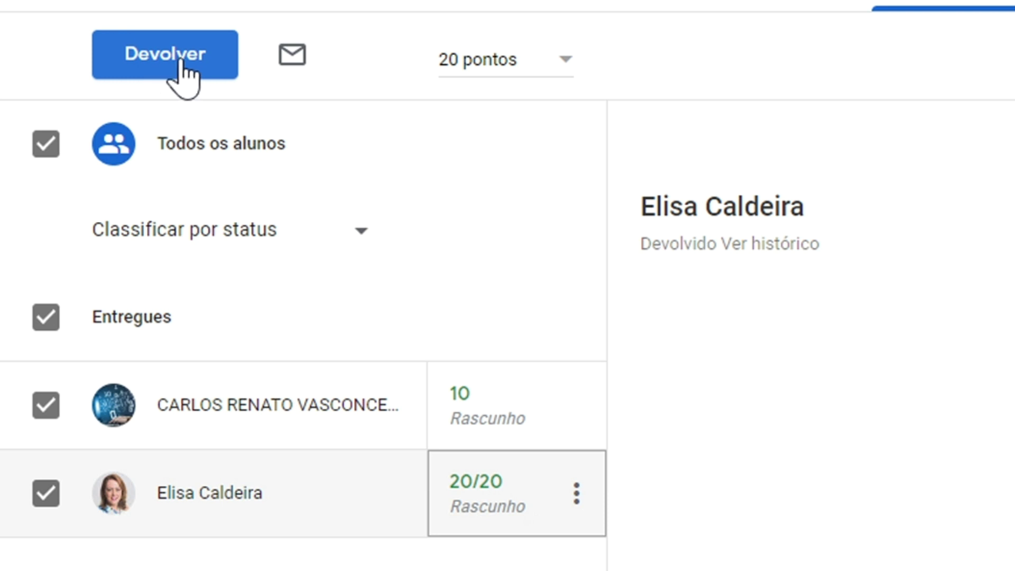
Step: Return both students' Atividade 1 submissions with grades 10 and 20, confirming the return
click(180, 63)
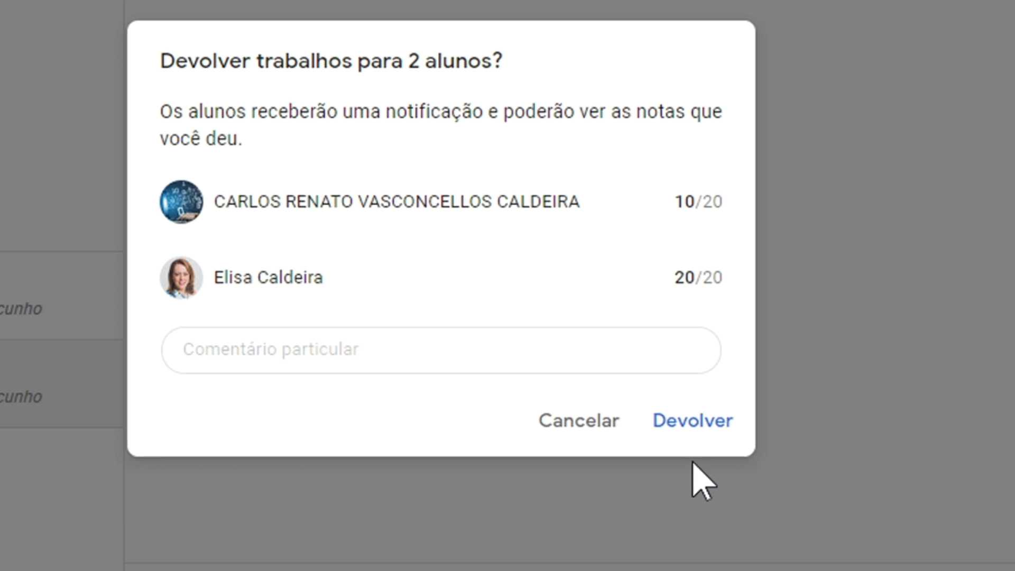
click(685, 431)
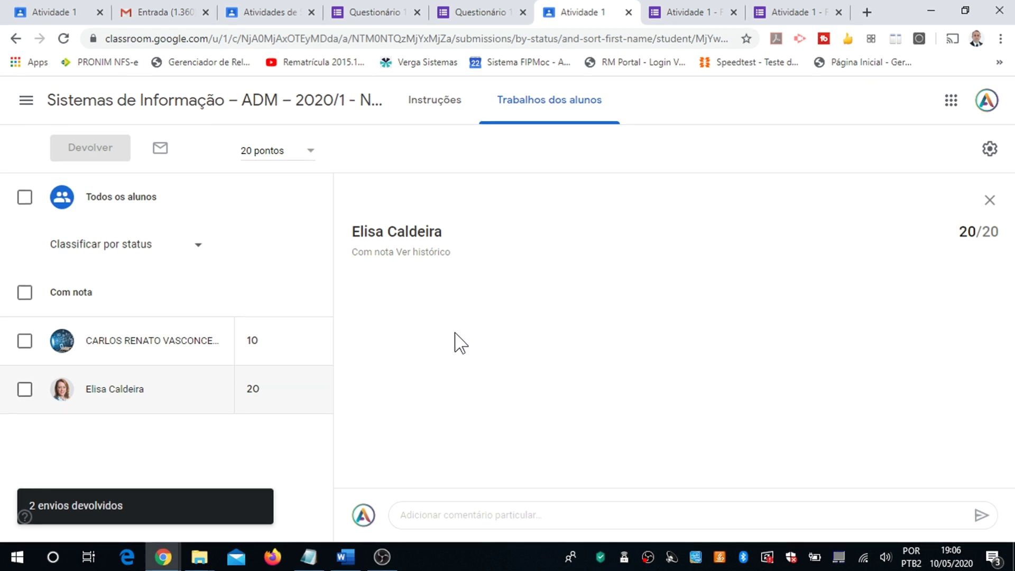
click(147, 11)
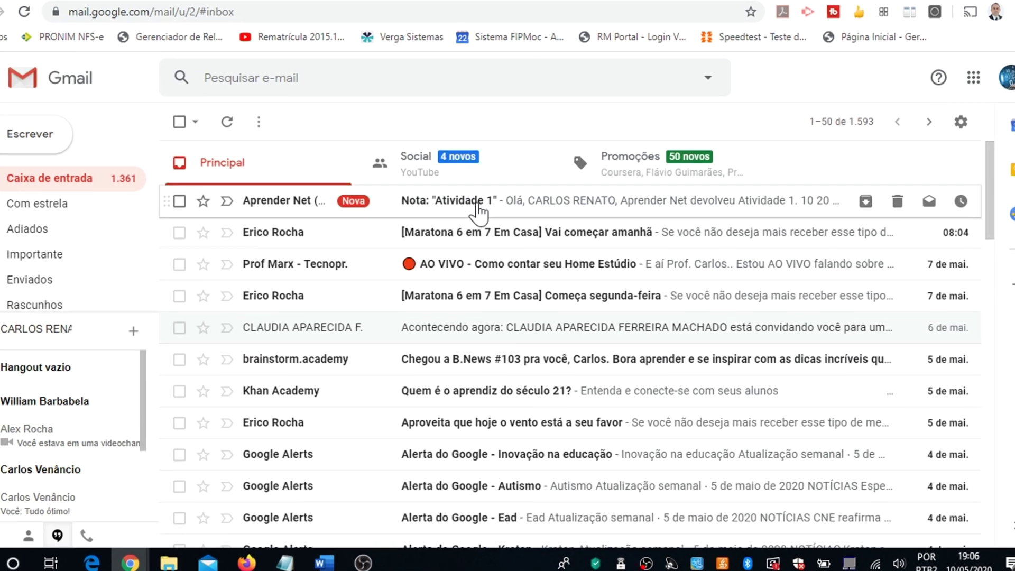
click(474, 221)
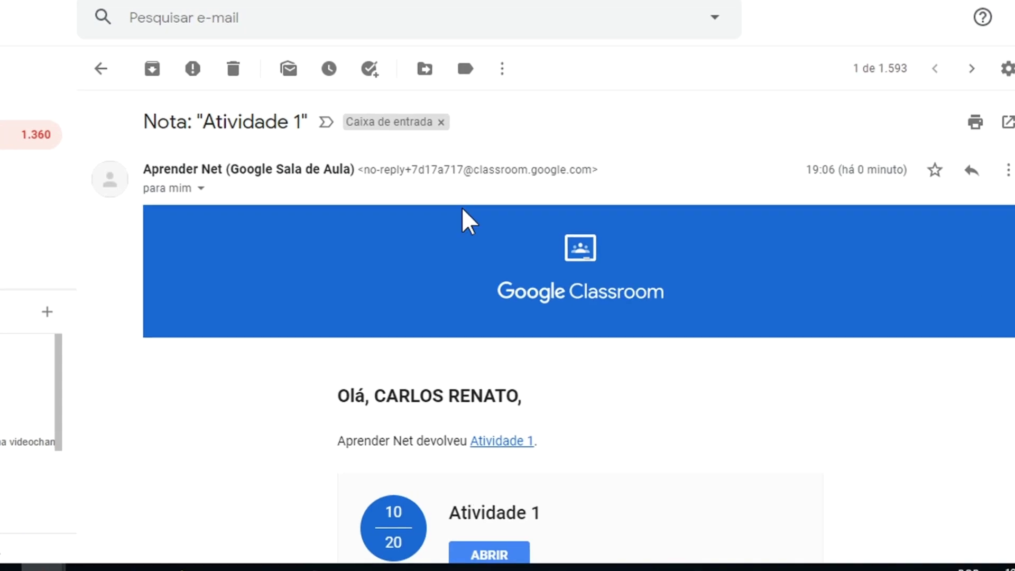
scroll(646, 412, down, 3)
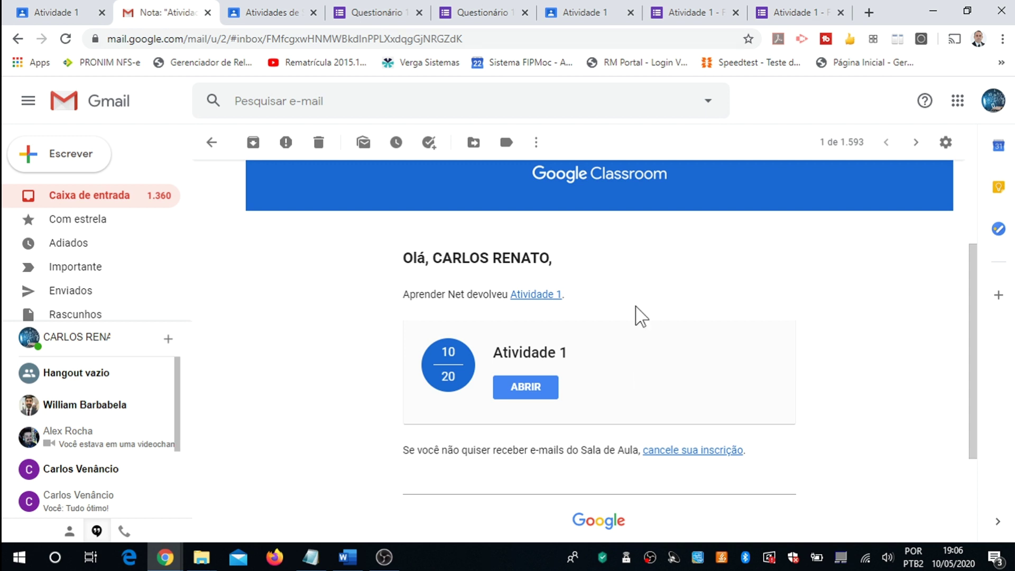
click(599, 14)
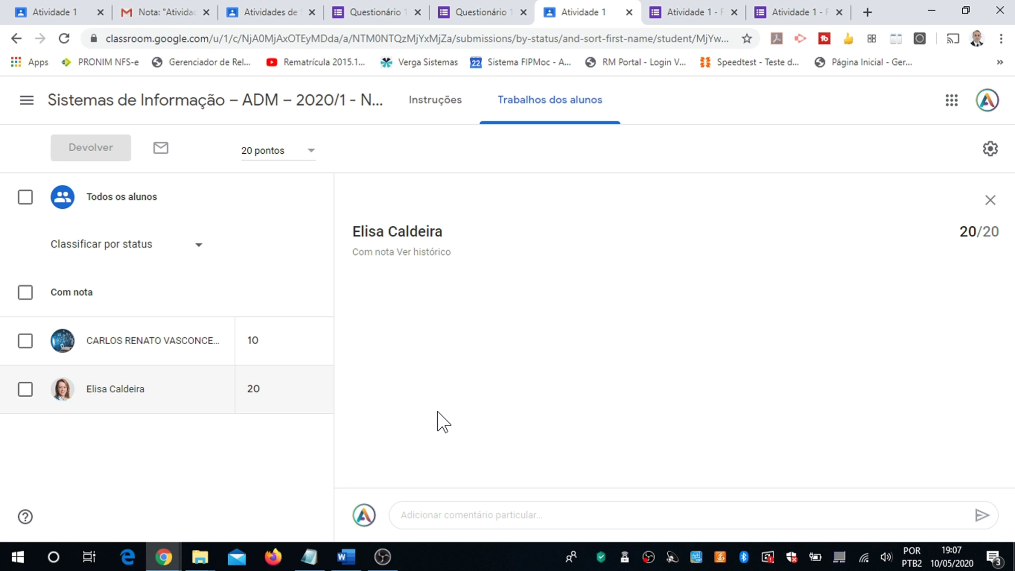
Step: From the Atividade 1 assignment, open the linked Questionário 1 de Sistemas de Informação form for editing
click(53, 11)
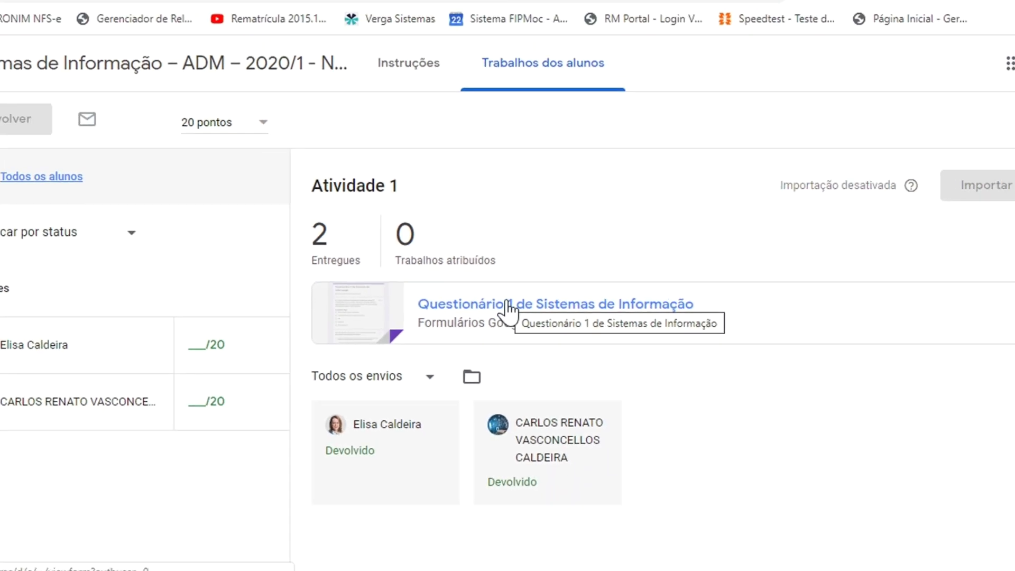
click(521, 311)
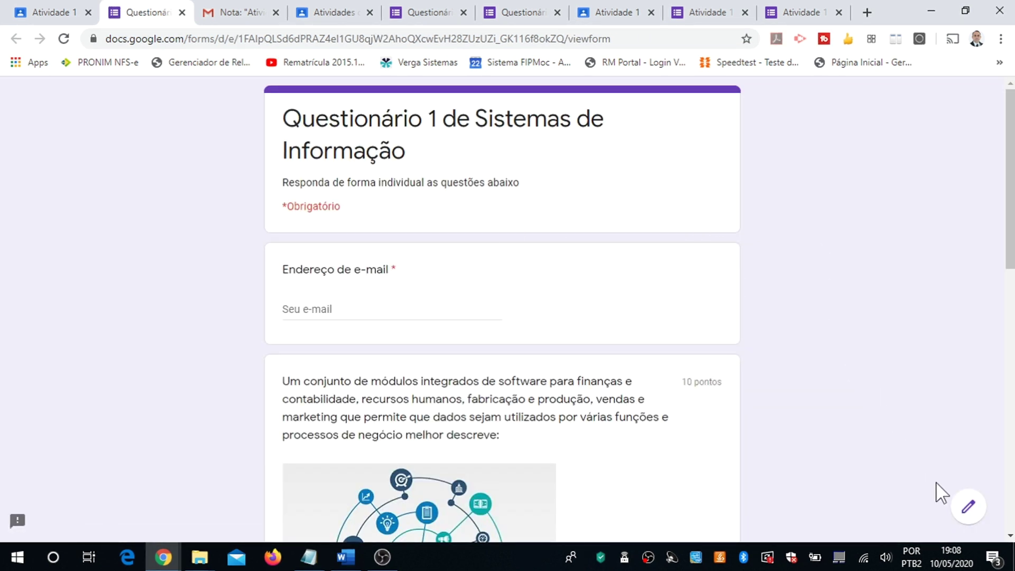
click(967, 501)
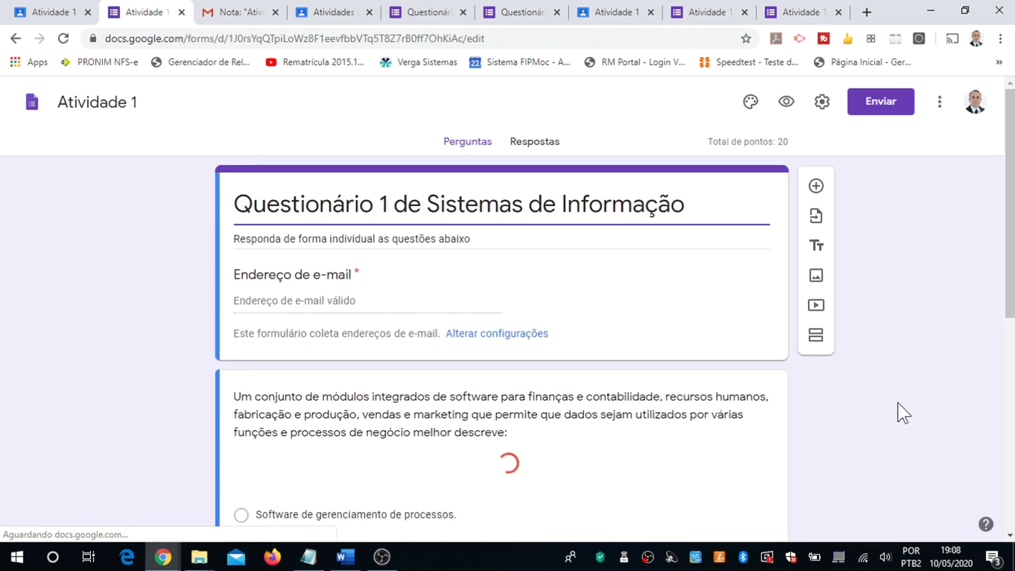
Step: In the quiz settings, enable 'Restringir aos usuários em Sistema FIPMoc e das organizações confiáveis' and save
click(822, 101)
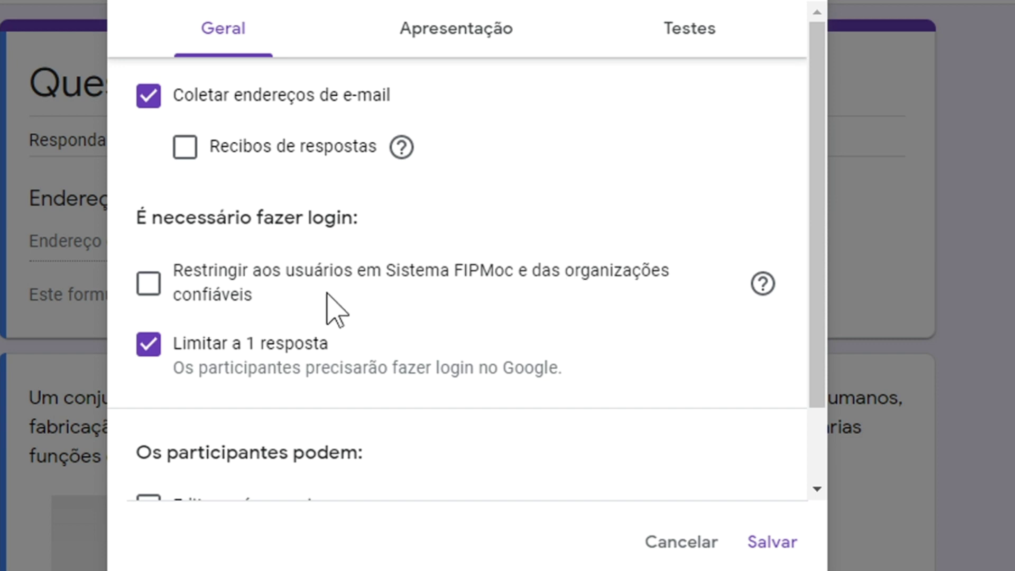
click(151, 288)
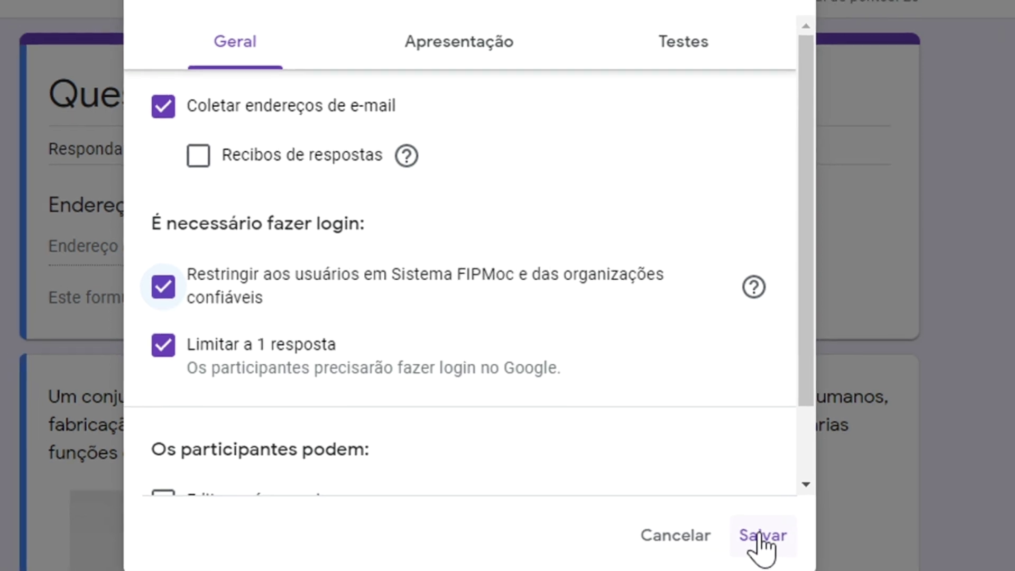
click(770, 545)
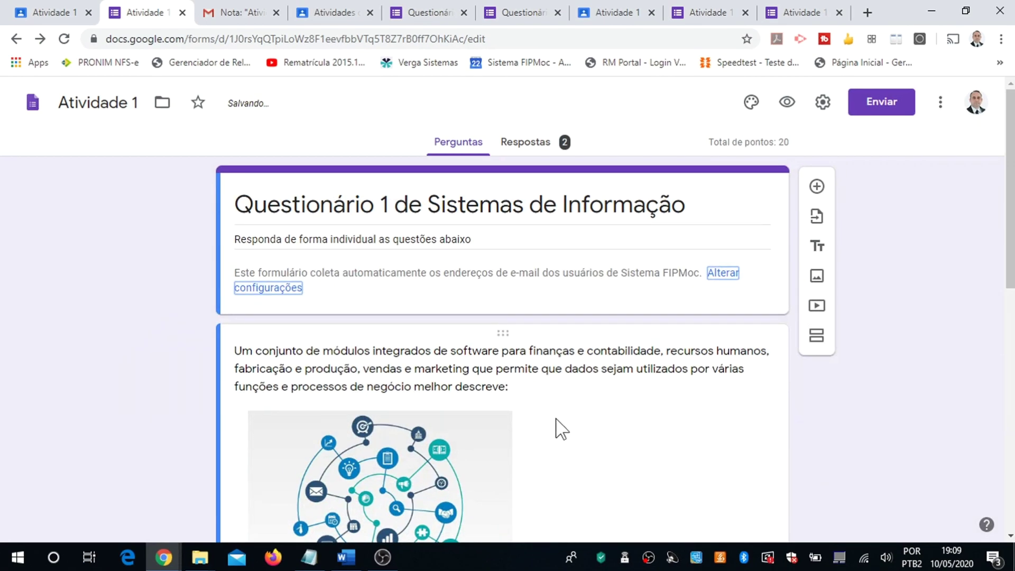
Step: Reload the Atividade 1 student-work page so grade import from the quiz becomes available
click(37, 13)
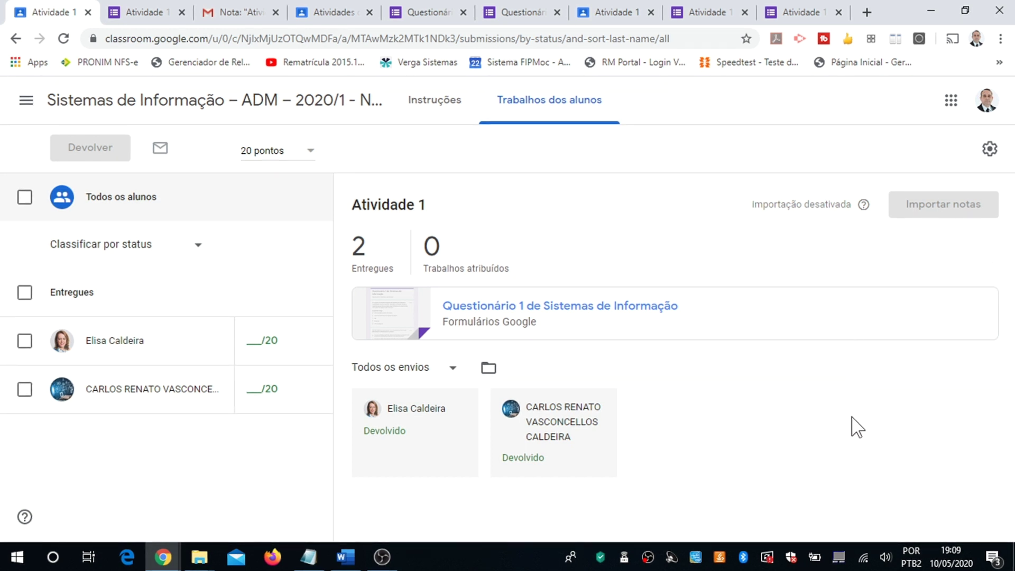
key(F5)
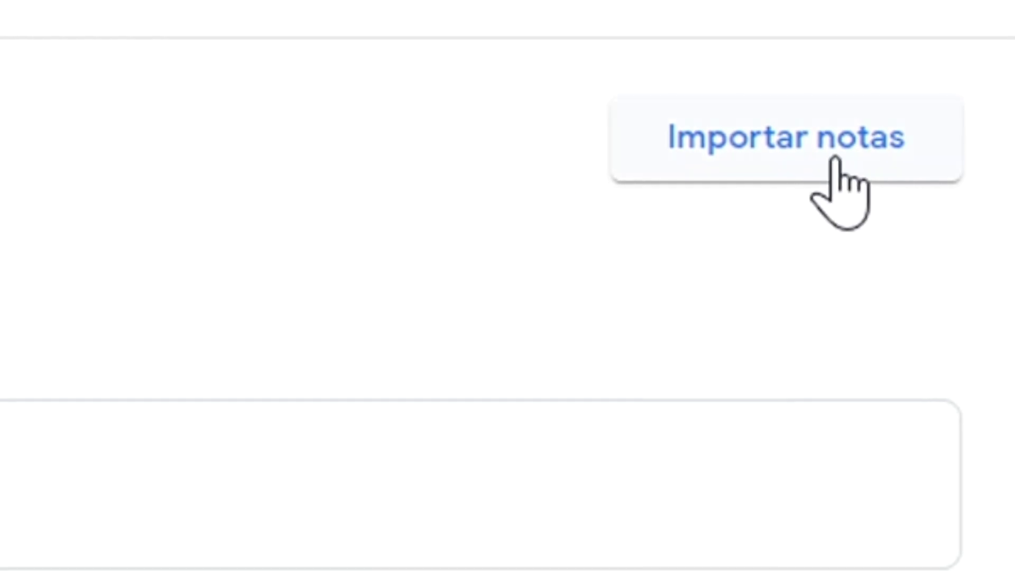
Step: Import the quiz grades into Atividade 1, giving draft scores of 20 and 10 out of 20
click(823, 179)
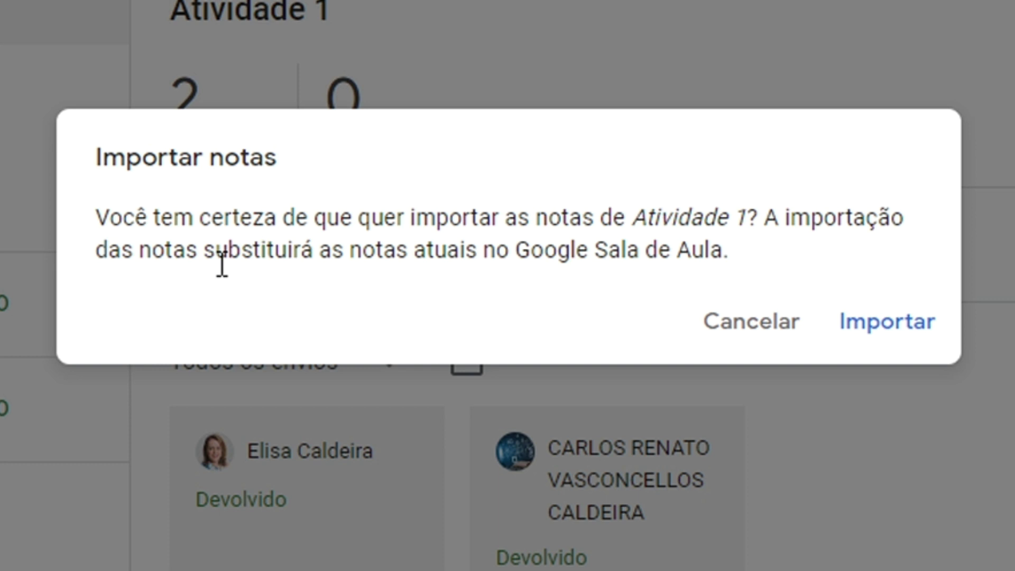
click(866, 324)
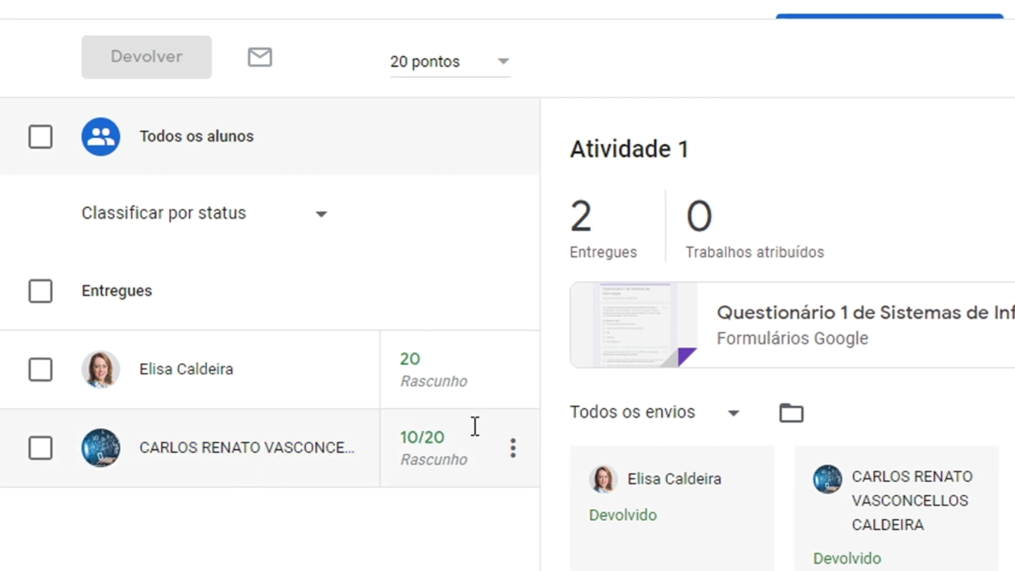
click(512, 371)
click(512, 386)
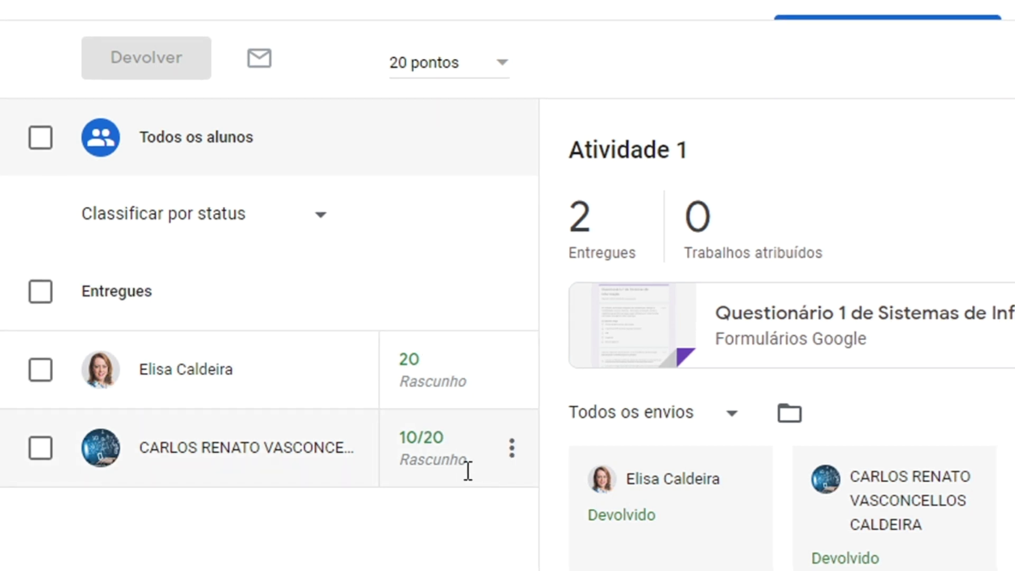
click(511, 371)
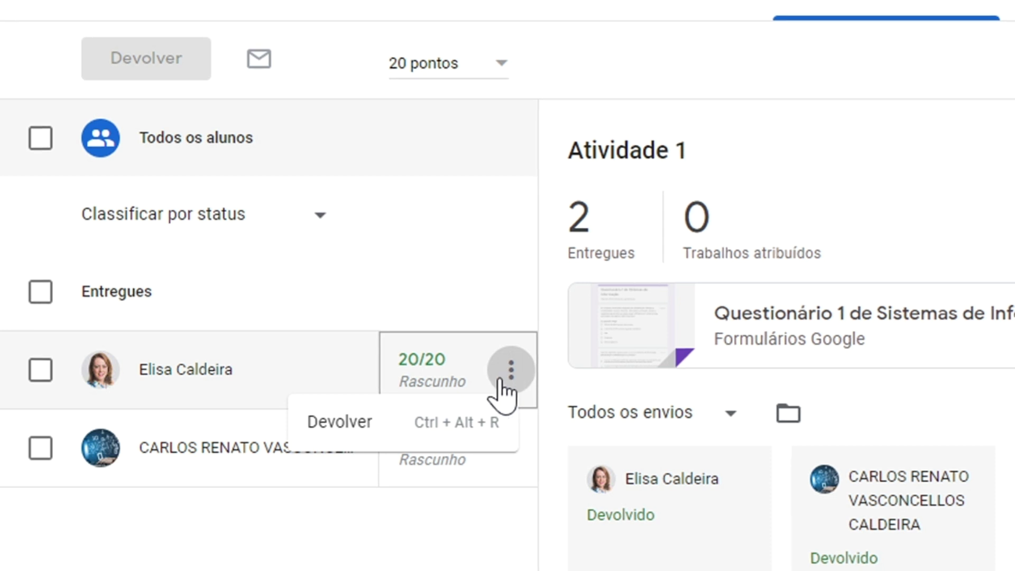
click(511, 458)
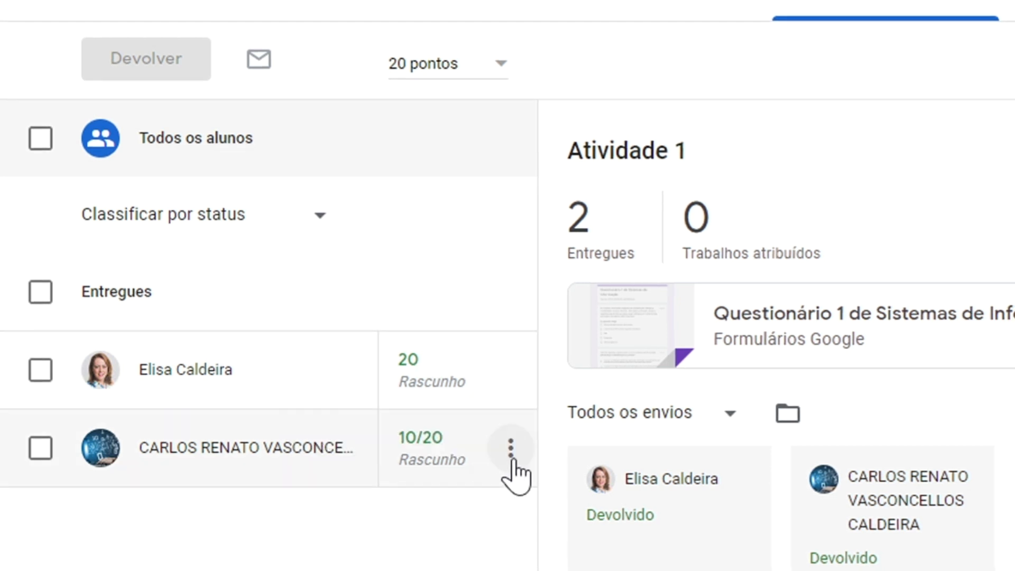
click(511, 458)
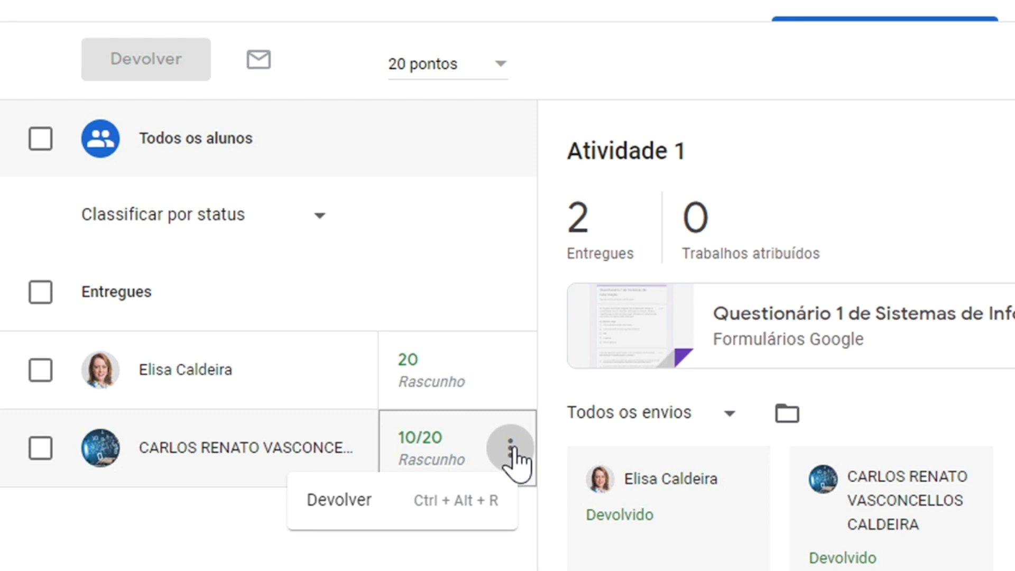
click(510, 450)
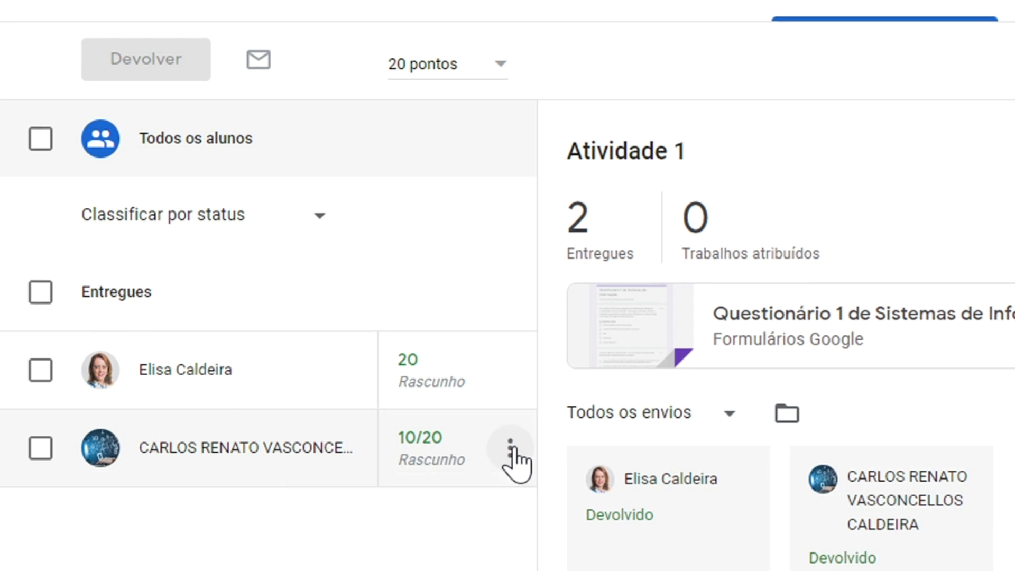
Step: Select all students and return their imported grades of 20/20 and 10/20
click(45, 146)
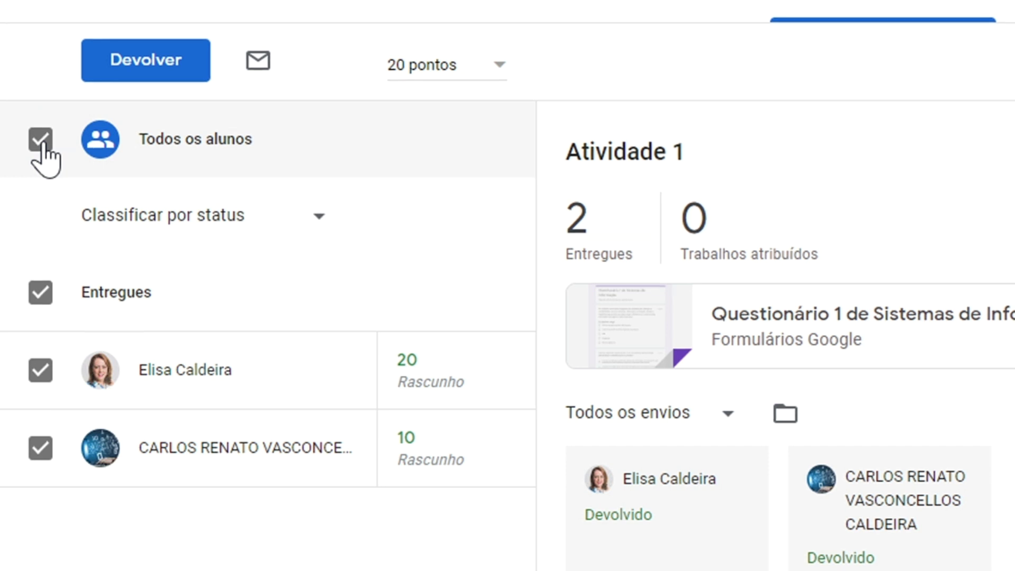
click(153, 64)
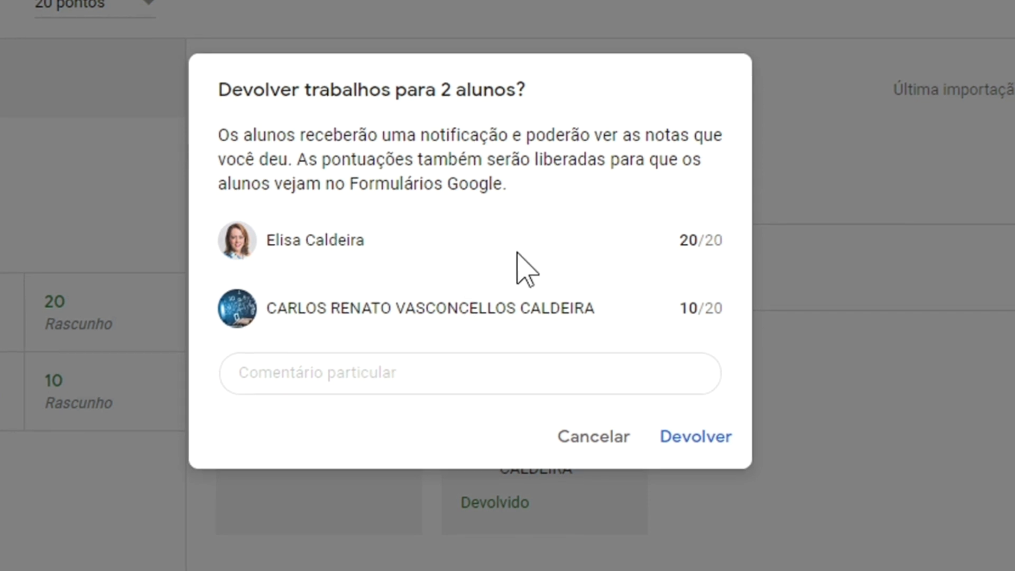
click(699, 439)
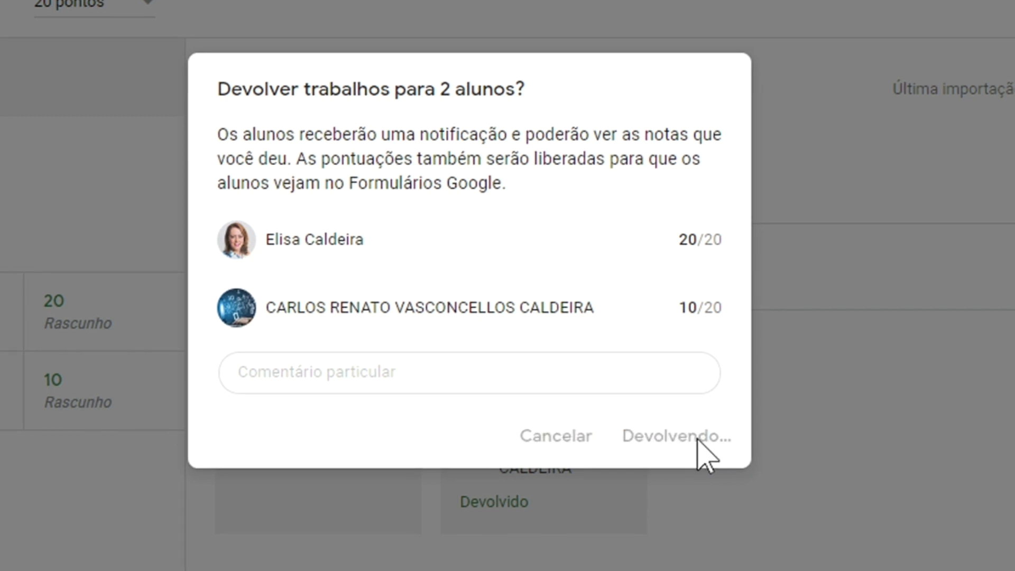